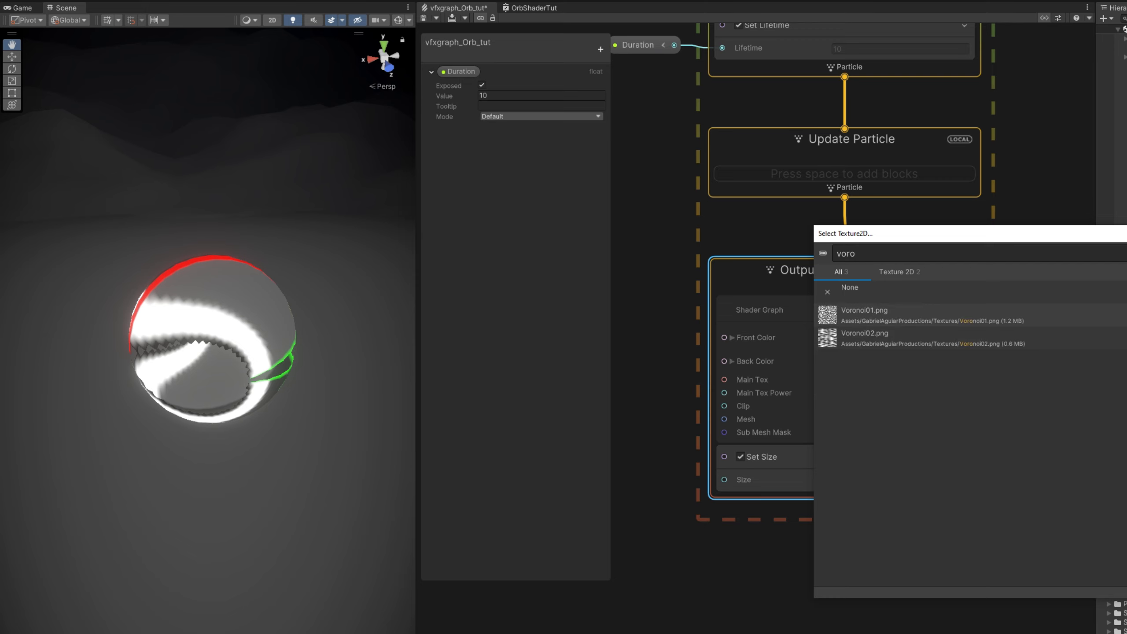
Assign the Voronoi02 texture as the Main Tex of the Output Particle Unlit Mesh and check it on the sphere
click(844, 338)
double_click(865, 336)
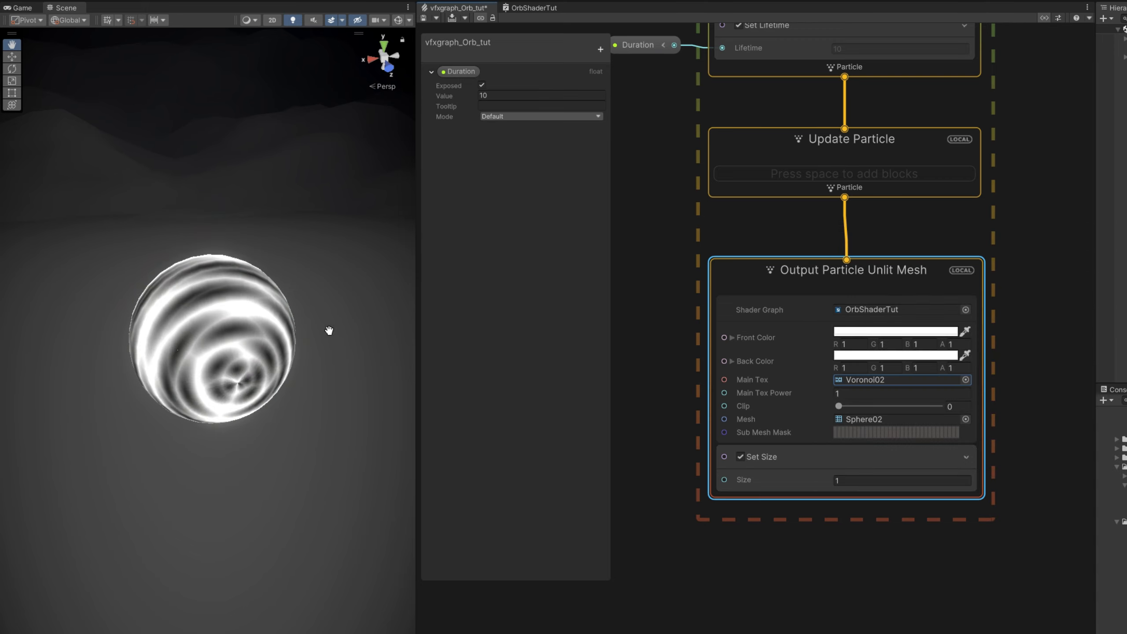
alt+drag(329, 330, 516, 332)
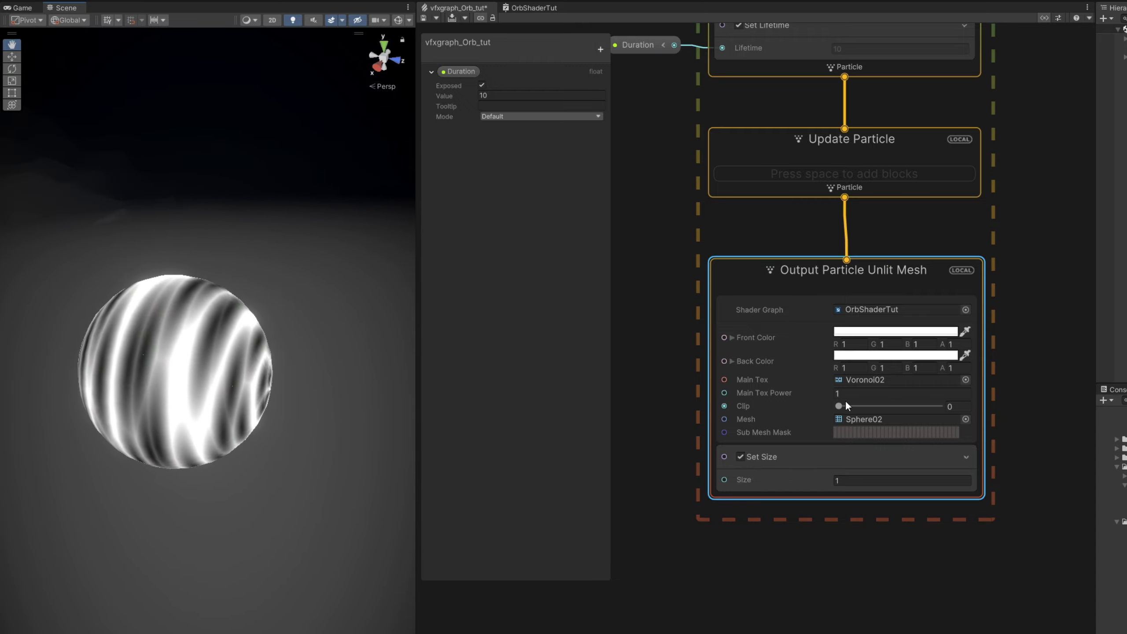
drag(846, 406, 813, 408)
Add a Set Angle block to Initialize Particle, below Set Lifetime, with the X angle at -90
middle_drag(693, 263, 731, 467)
click(769, 327)
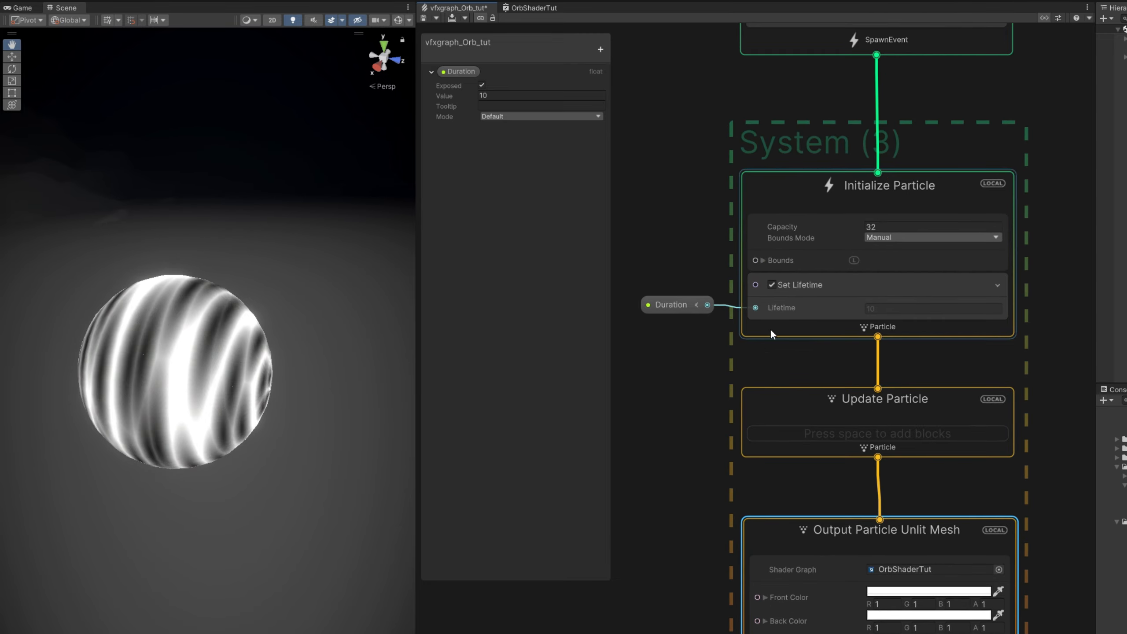
key(space)
text(set angle)
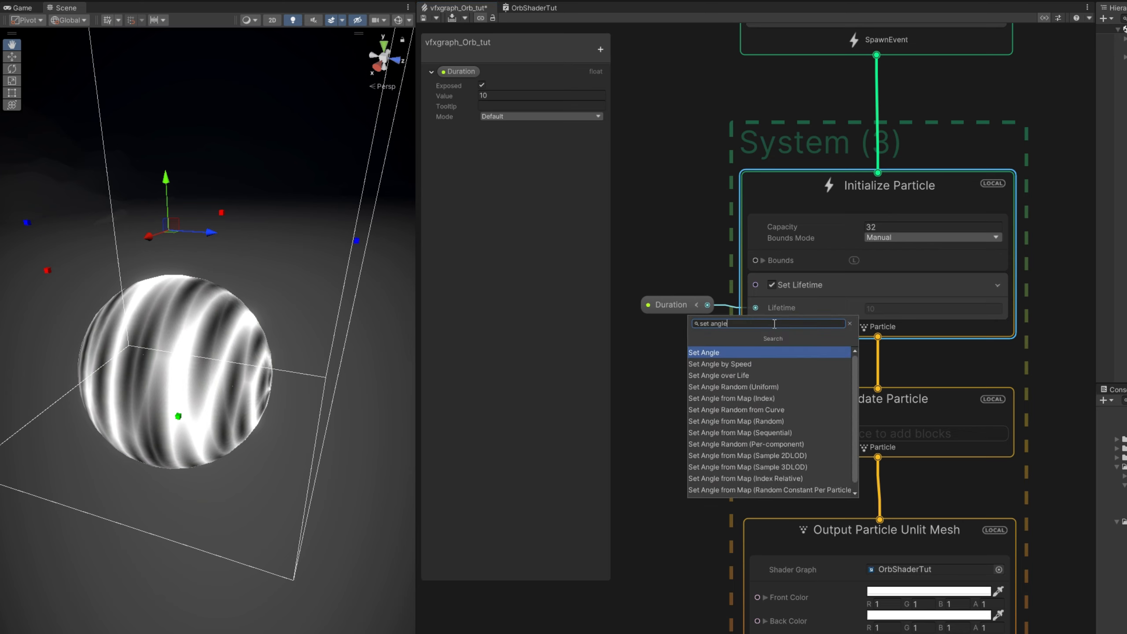
key(Return)
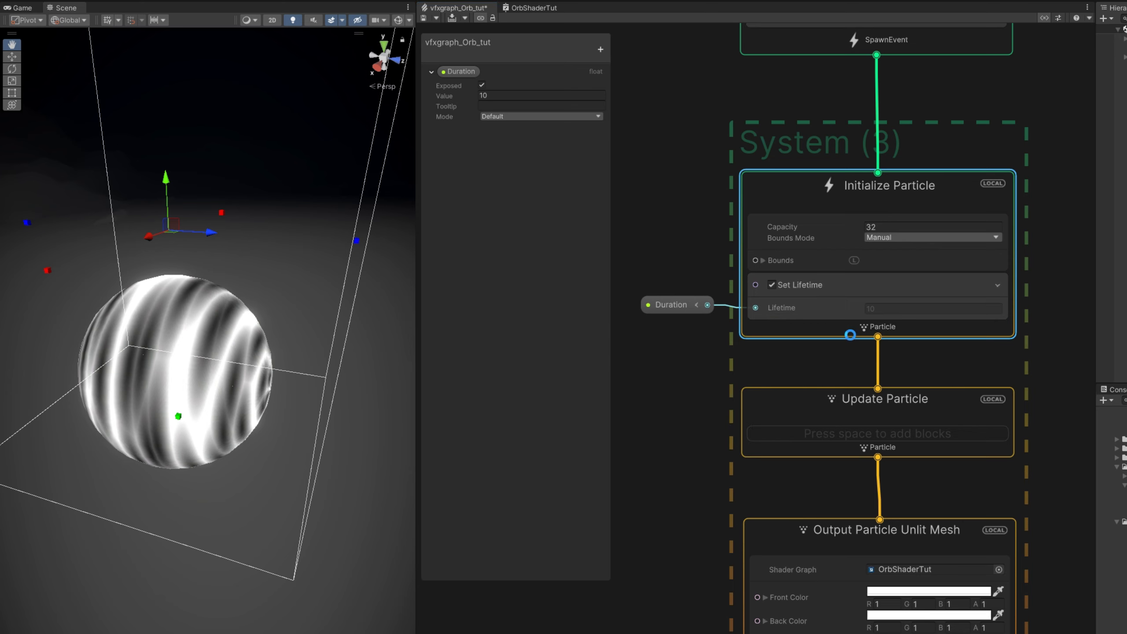
text(-90)
key(Return)
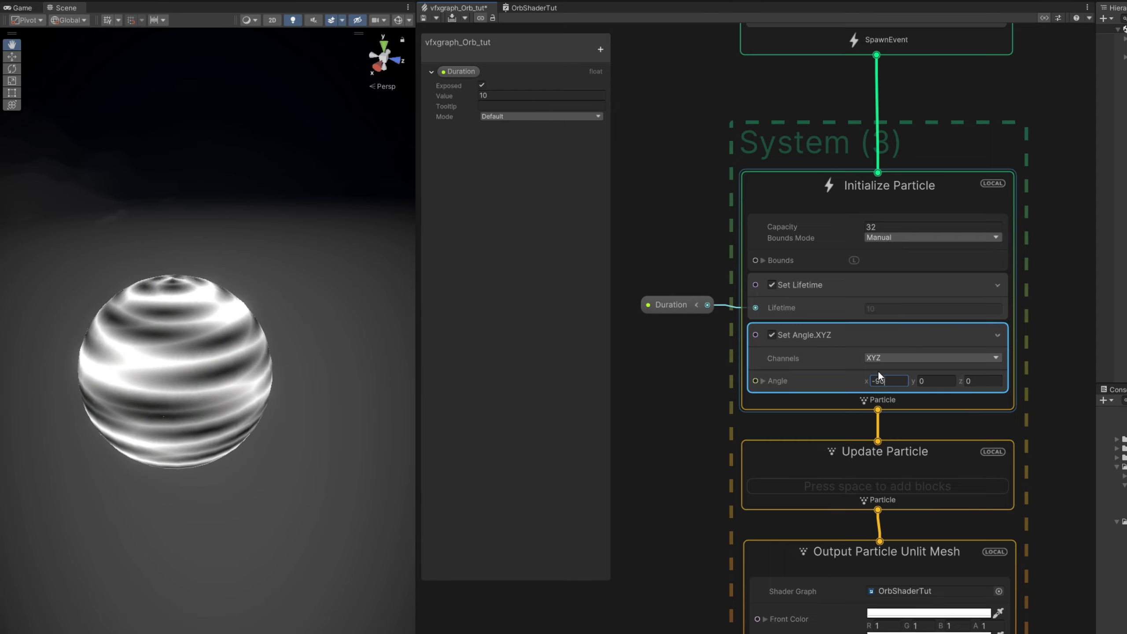
right_drag(342, 408, 20, 371)
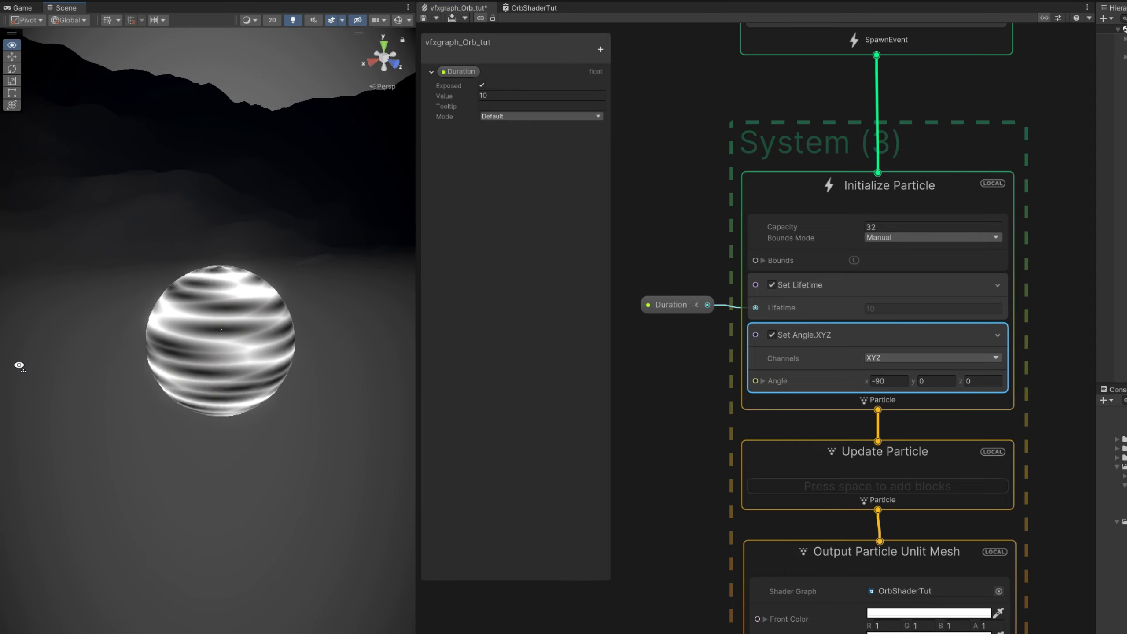
Raise the Clip value of the Output Particle Unlit Mesh to about 0.462 and inspect the cut-out sphere up close
middle_drag(706, 519, 657, 329)
click(800, 284)
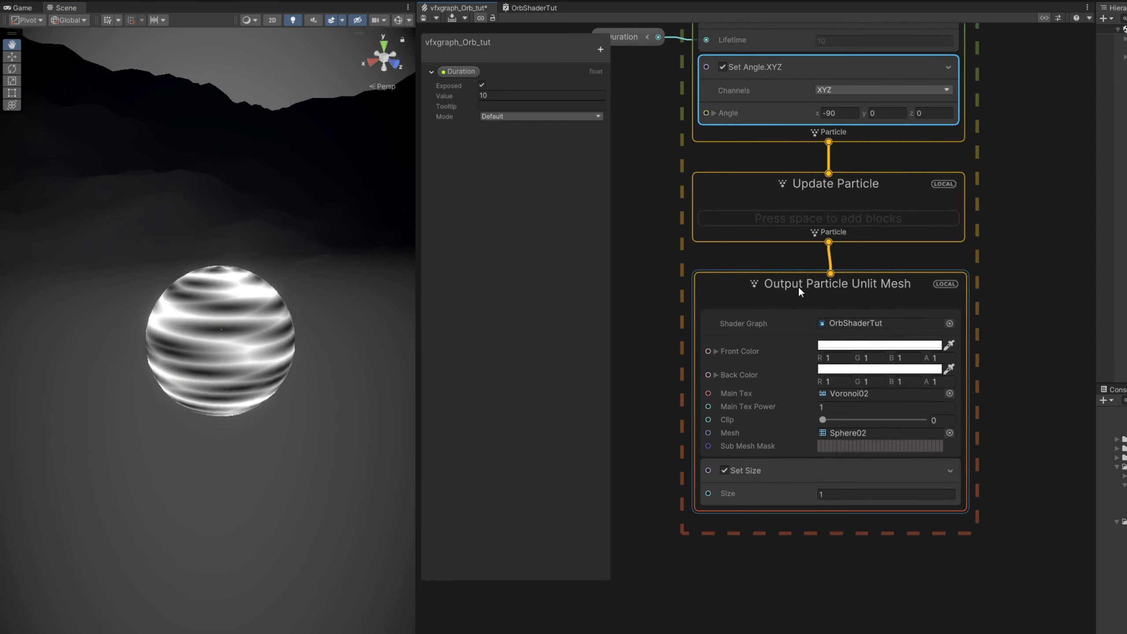
scroll(757, 318, up, 1)
drag(830, 433, 884, 425)
scroll(237, 331, up, 4)
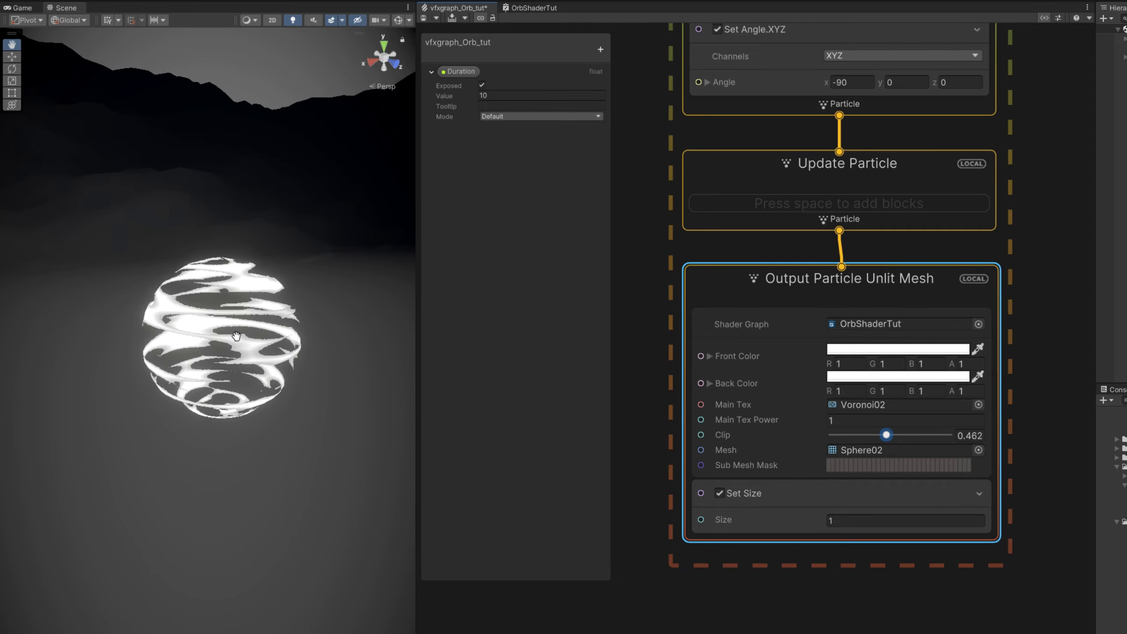
mouse_move(269, 322)
right_down()
mouse_move(279, 312)
mouse_move(275, 344)
right_up()
key(w)
scroll(109, 331, down, 5)
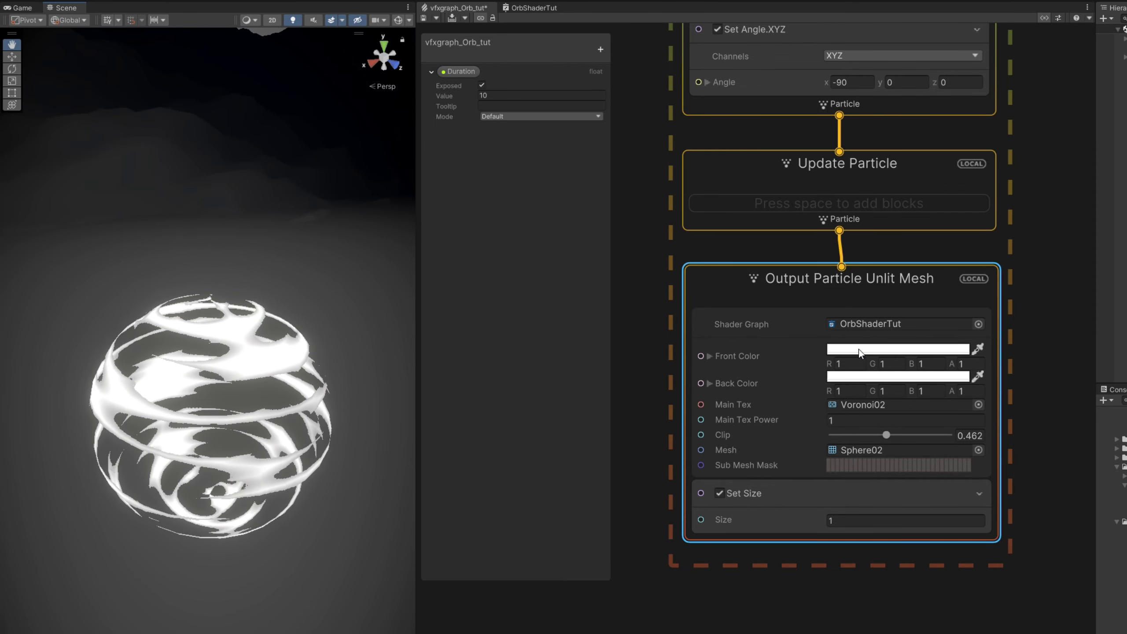
Set the Front Color of the Output Particle Unlit Mesh to a dark purple with hue 255, saturation 100 and value 13
click(858, 349)
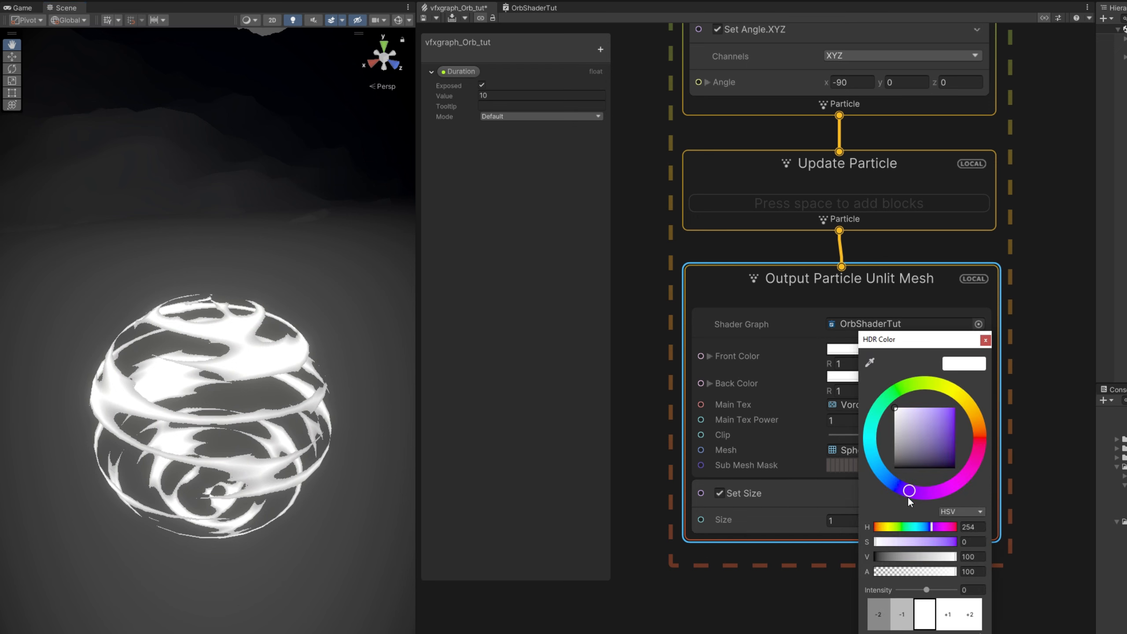
drag(948, 453, 956, 464)
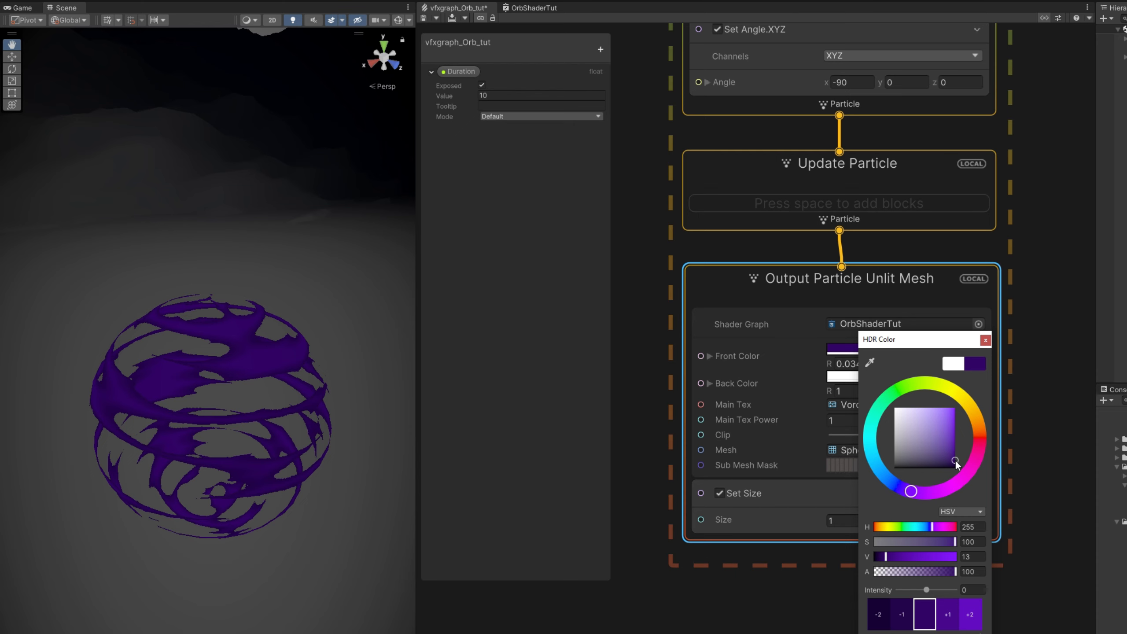
click(601, 627)
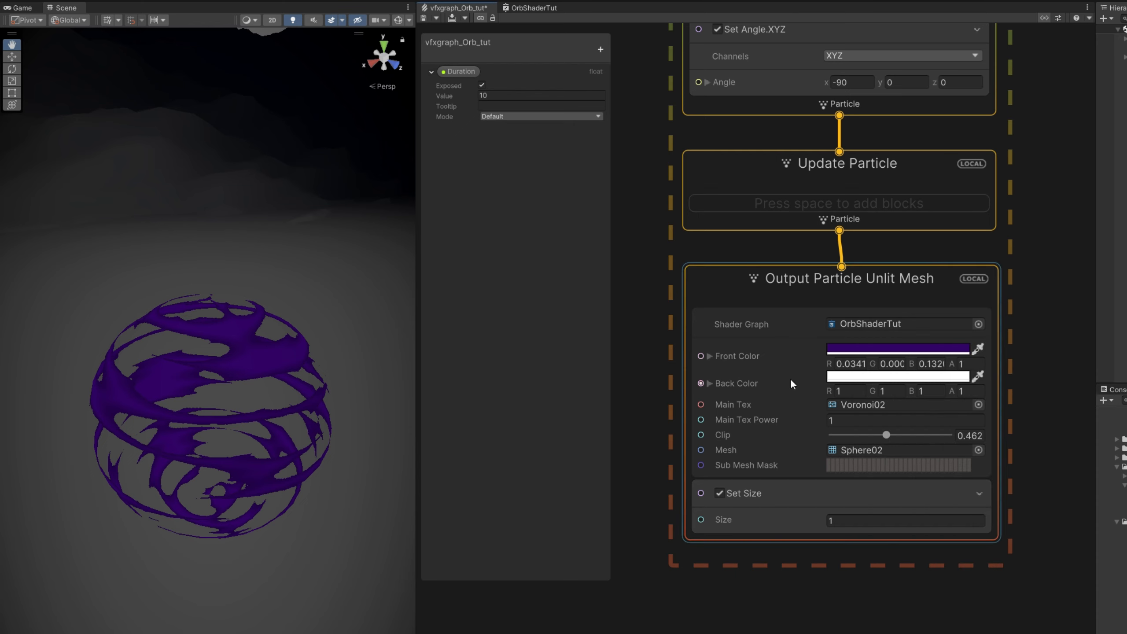
Copy the Front Color onto the Back Color and raise the Back Color's HDR intensity to 3.5
right_click(862, 350)
click(872, 358)
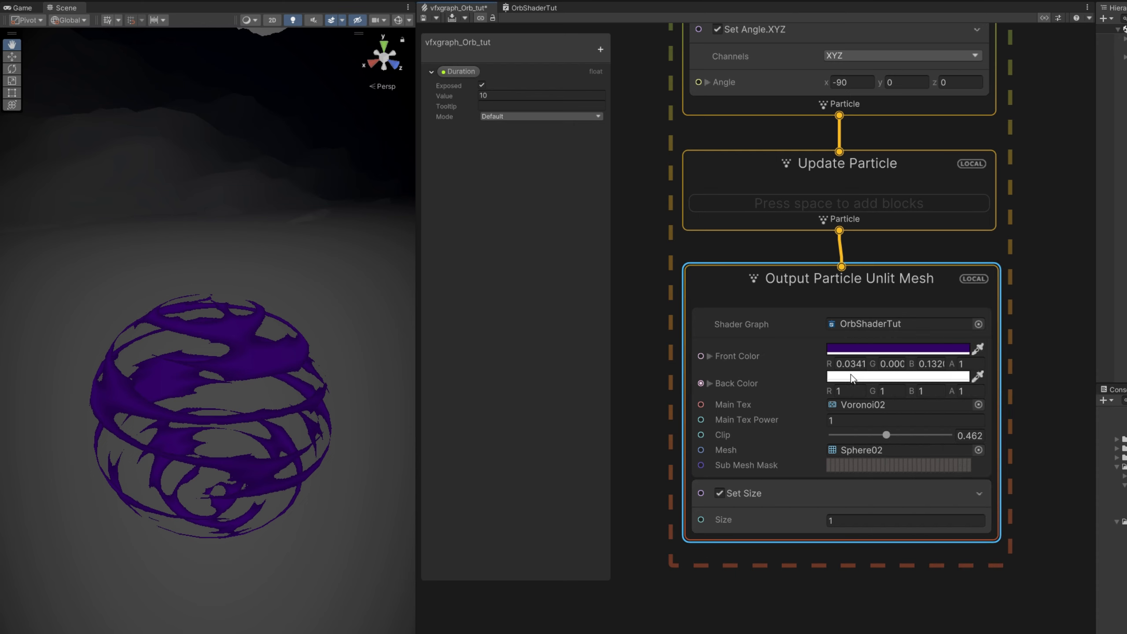
right_click(850, 375)
click(864, 393)
click(861, 376)
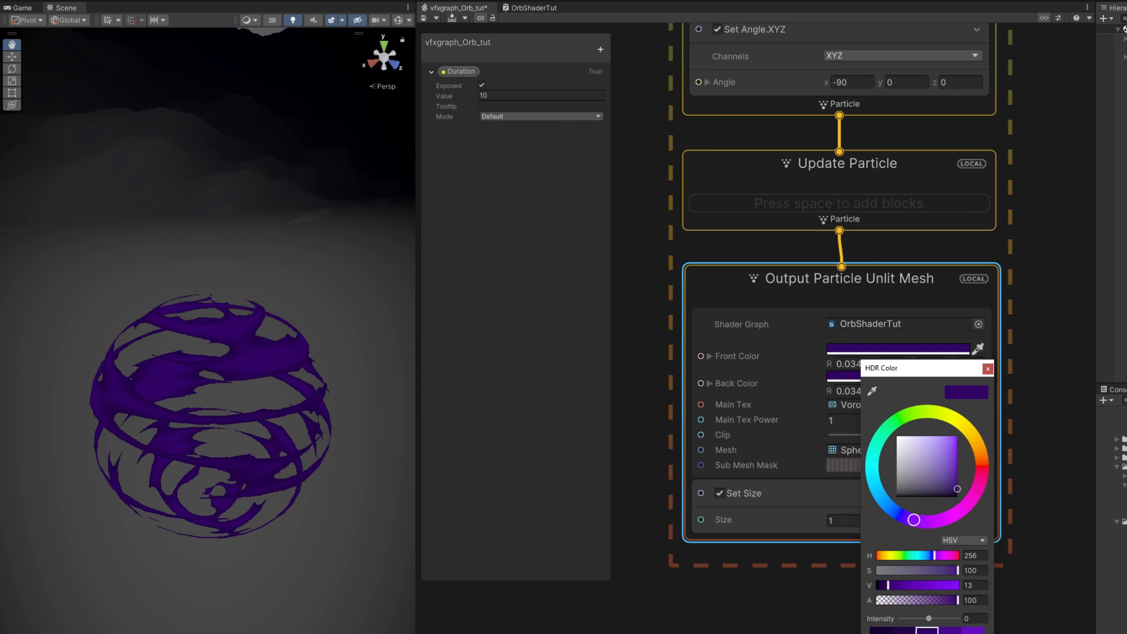
drag(931, 620, 941, 620)
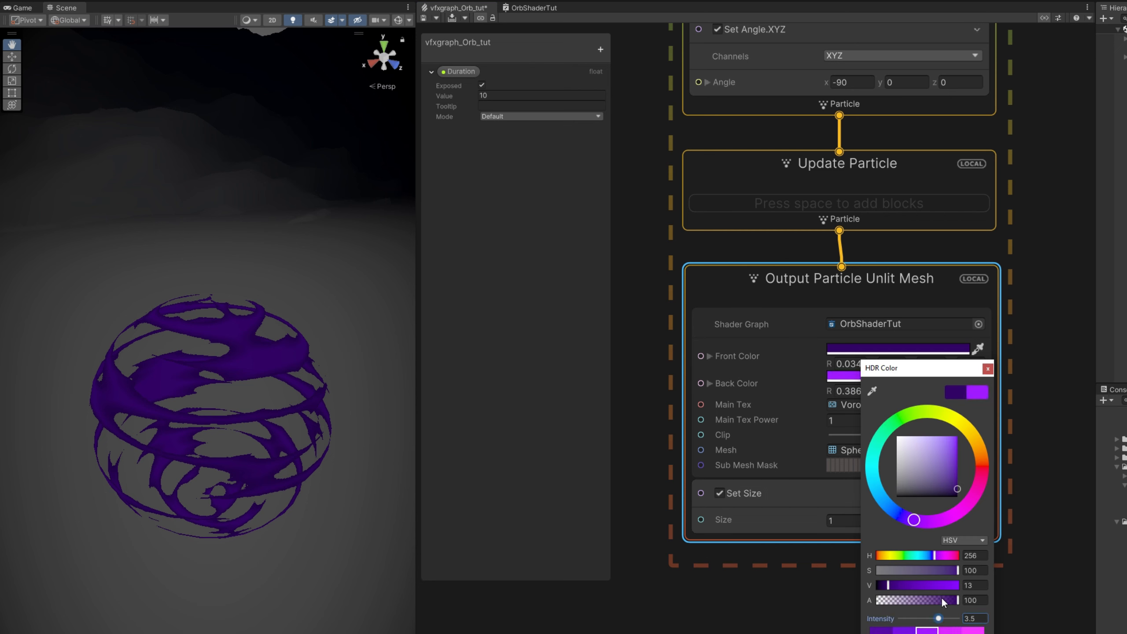
click(987, 369)
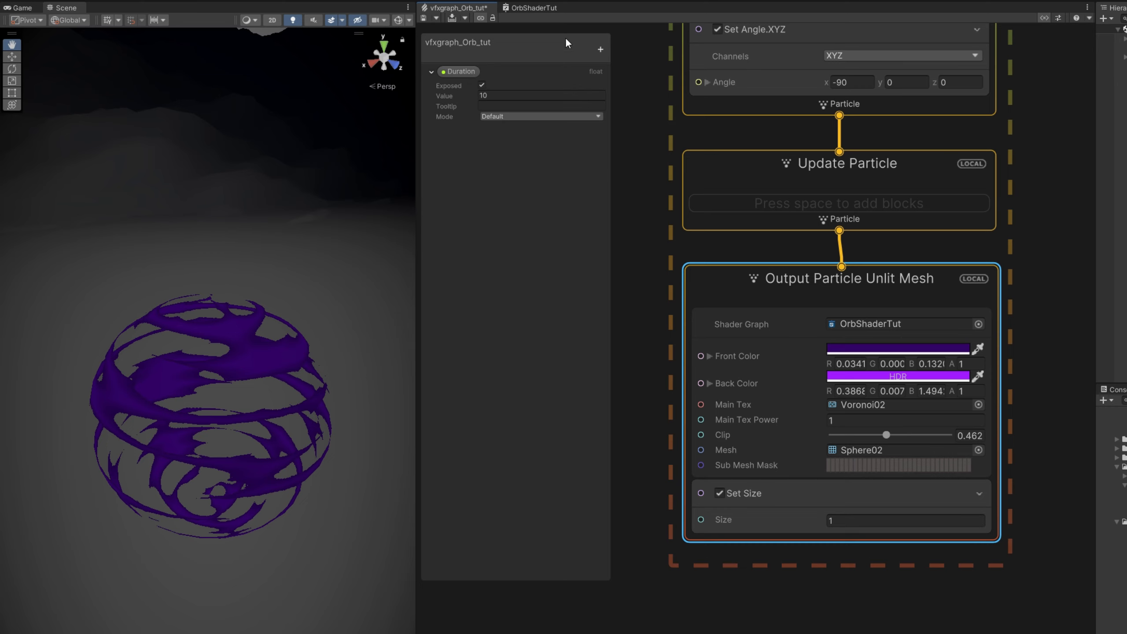
Switch to the OrbShaderTut shader graph and place an Is Front Face node above the two Multiply nodes
click(531, 7)
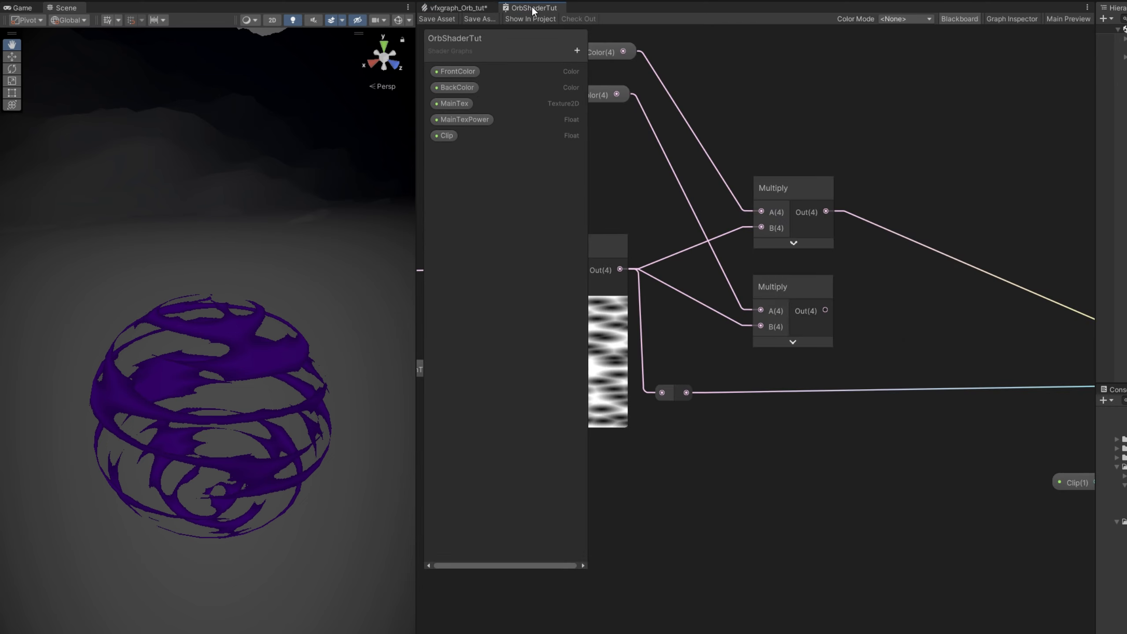
scroll(724, 404, down, 3)
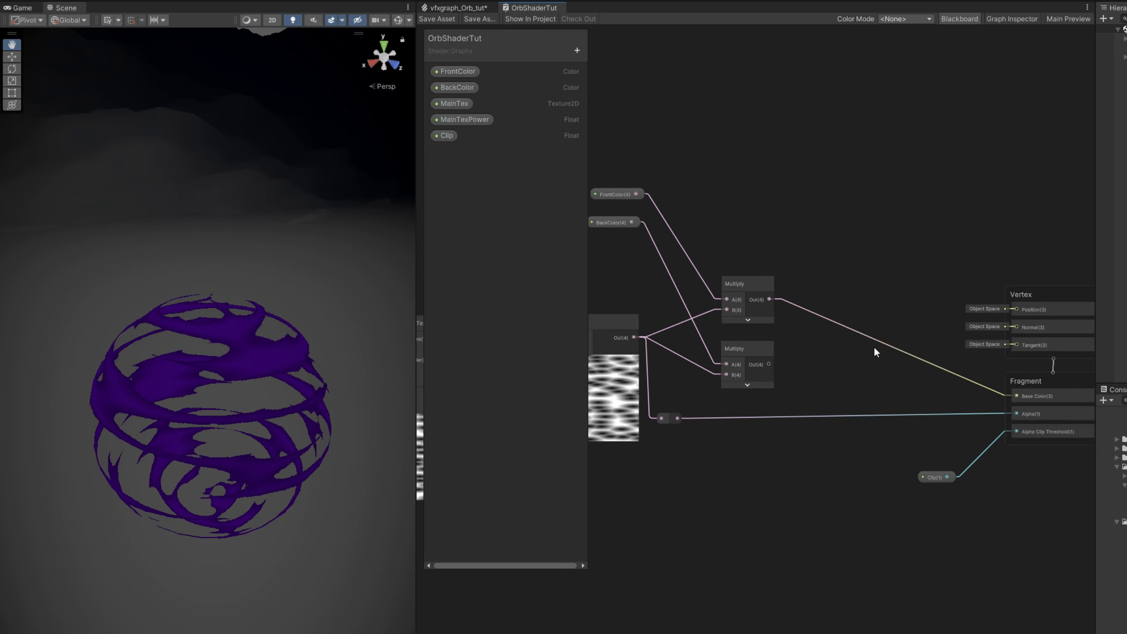
scroll(833, 290, up, 1)
key(space)
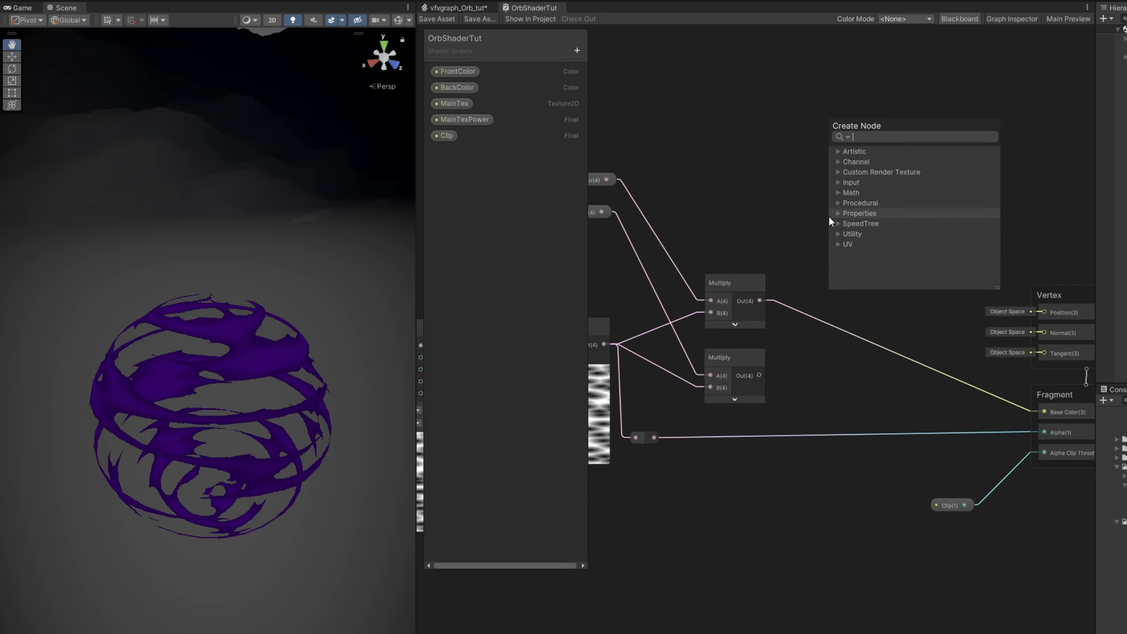
text(is)
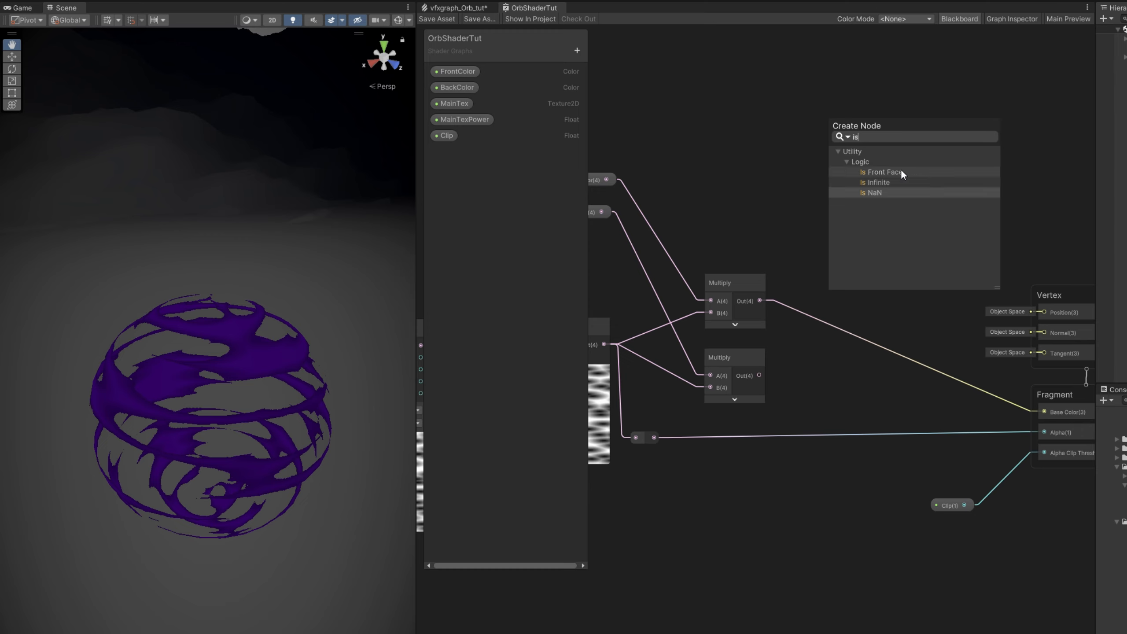
click(901, 172)
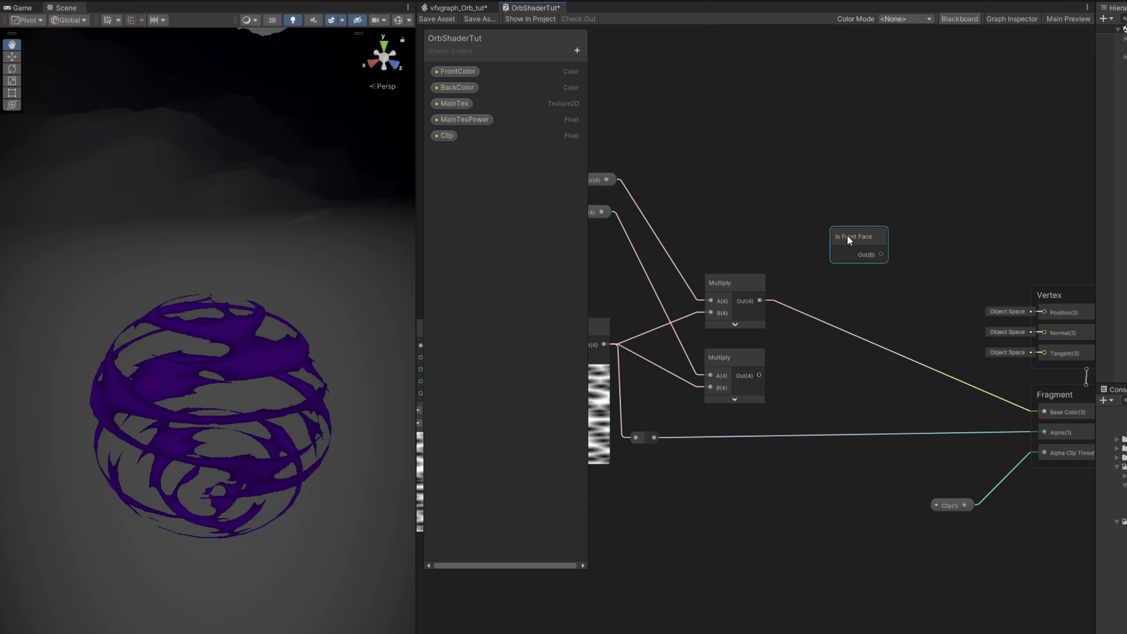
drag(847, 234, 752, 156)
Add a Branch node beside Is Front Face and connect the Is Front Face output to its Predicate input
scroll(828, 176, up, 3)
click(827, 176)
key(space)
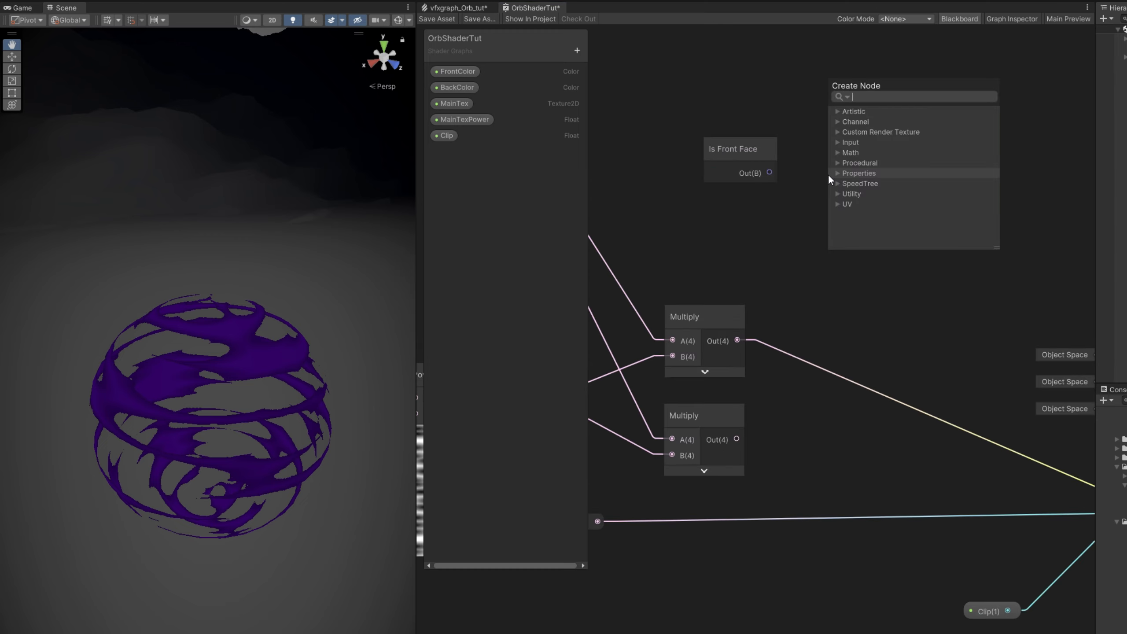
text(bran)
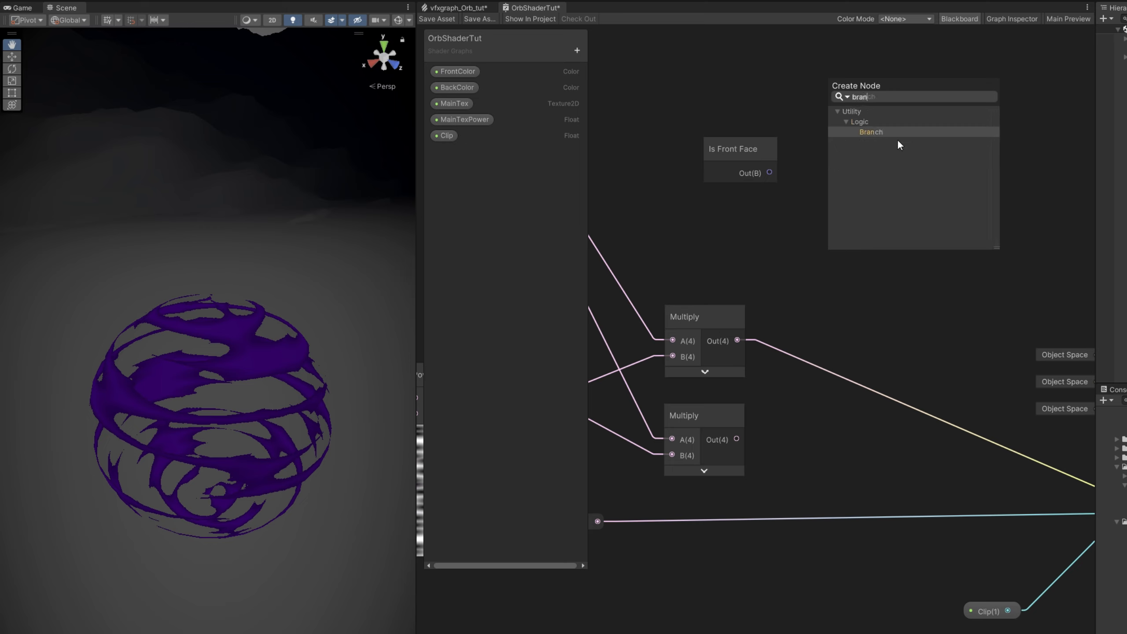
click(869, 132)
drag(850, 199, 887, 155)
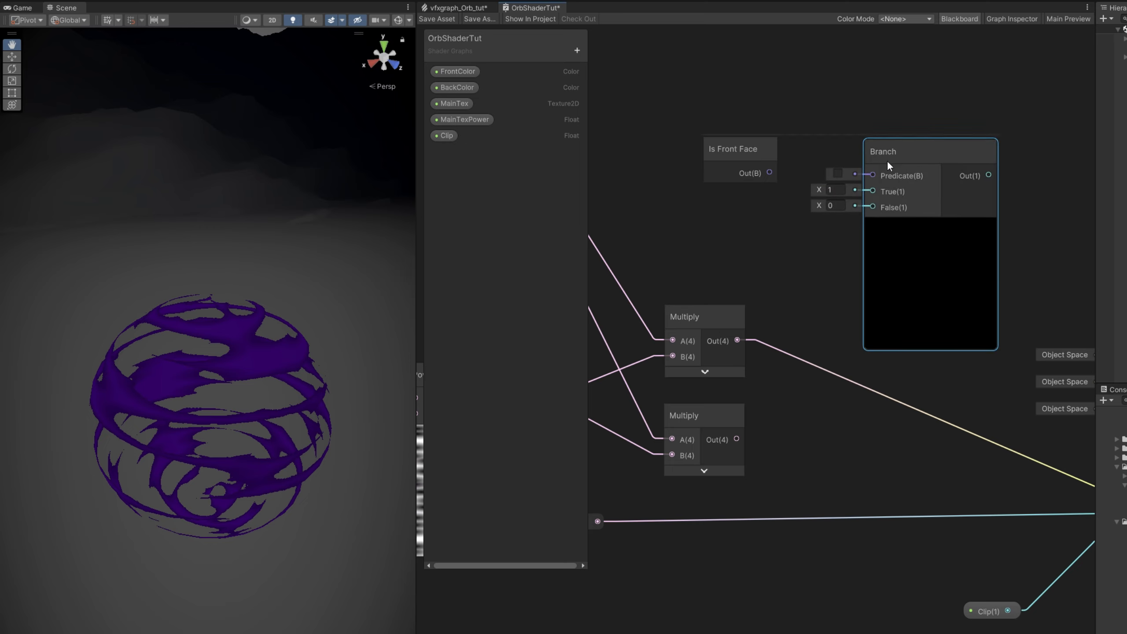
drag(770, 173, 872, 174)
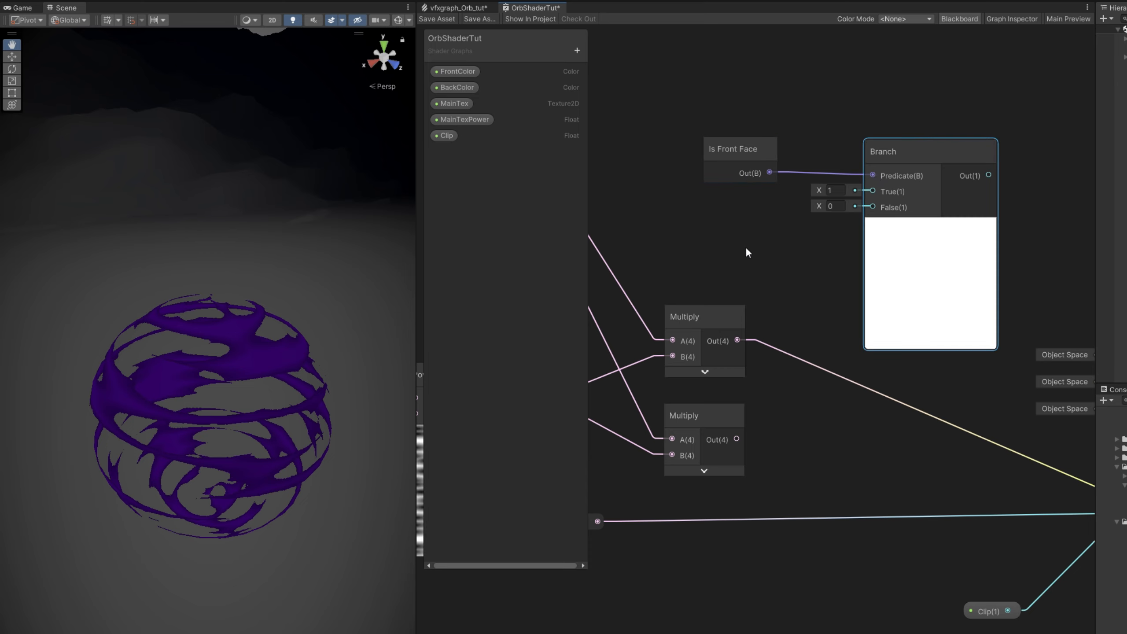
Connect the FrontColor Multiply to the Branch's True input, the BackColor Multiply to False, and the Branch output to the fragment Base Color
middle_drag(670, 274, 831, 301)
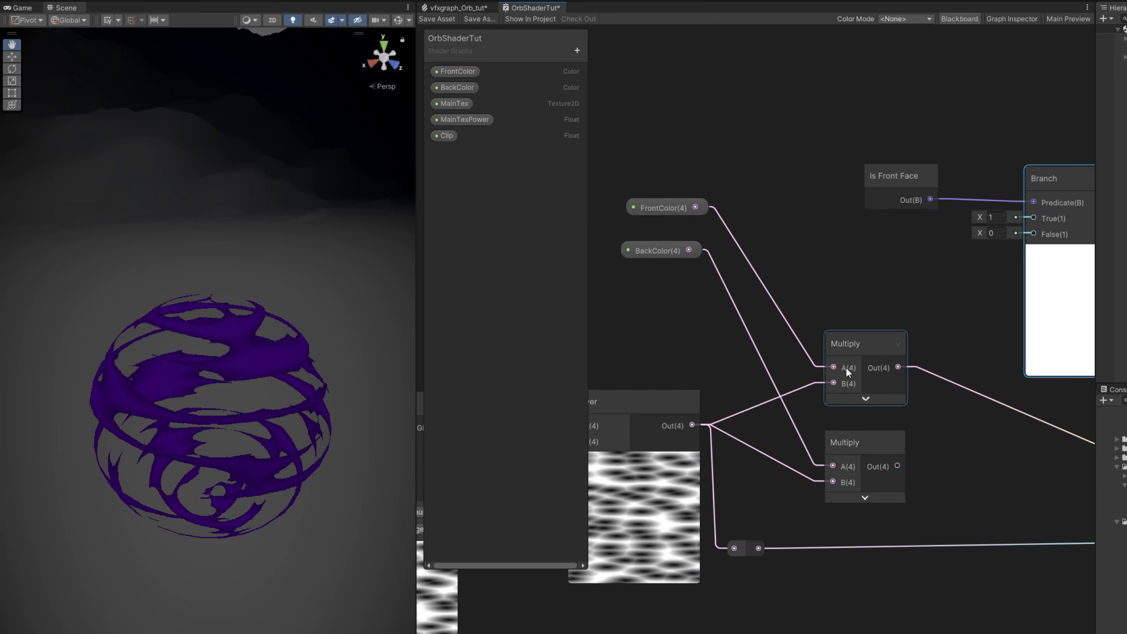
drag(897, 367, 1037, 219)
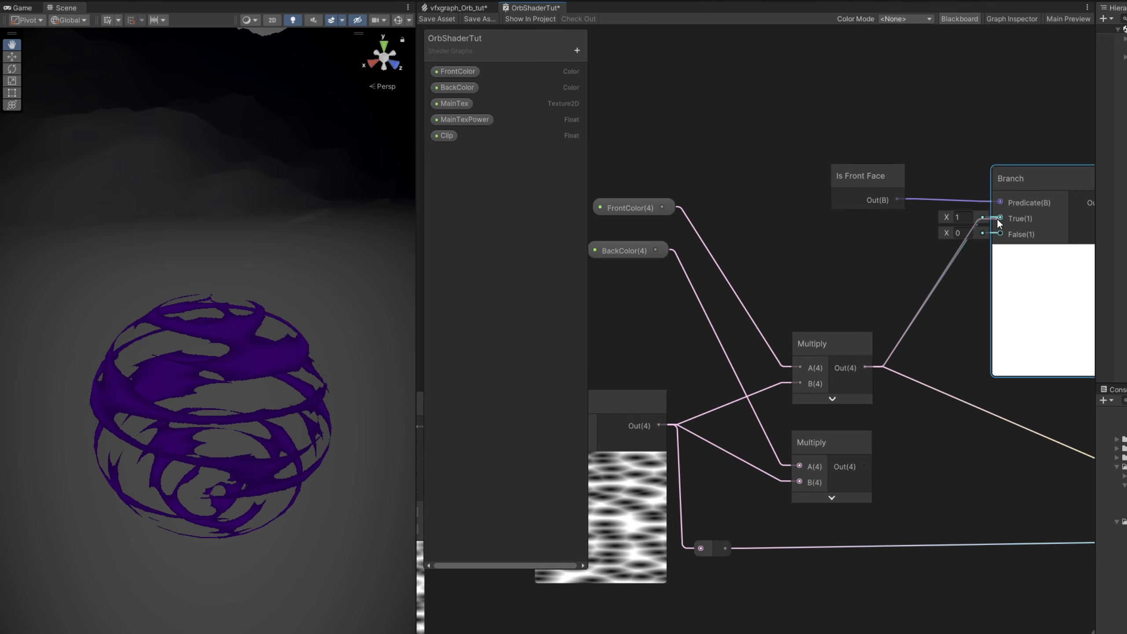
drag(419, 250, 195, 248)
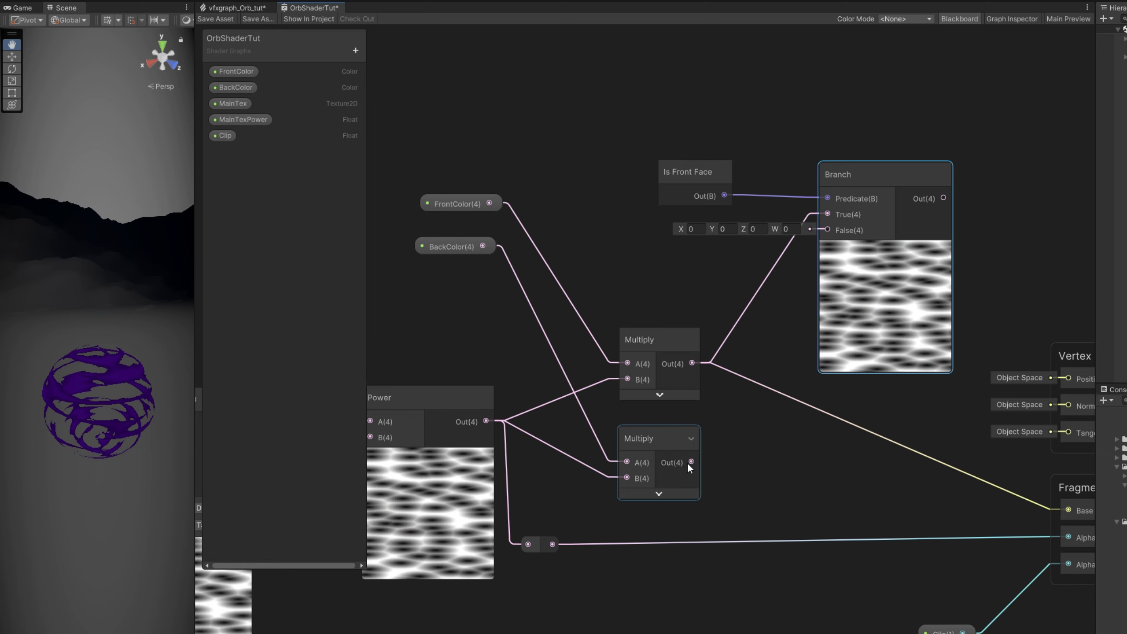
drag(689, 463, 828, 231)
middle_drag(984, 341, 890, 335)
drag(850, 193, 965, 504)
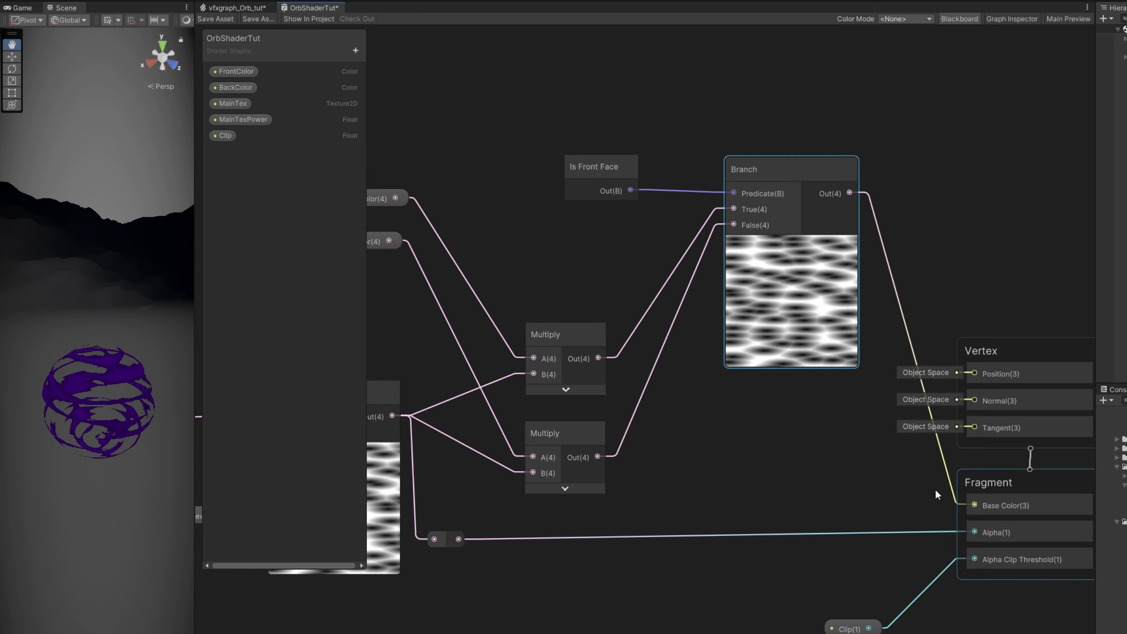
Save the shader graph, return to vfxgraph_Orb_tut and enlarge the scene view temporarily to check the two-sided colors
click(210, 15)
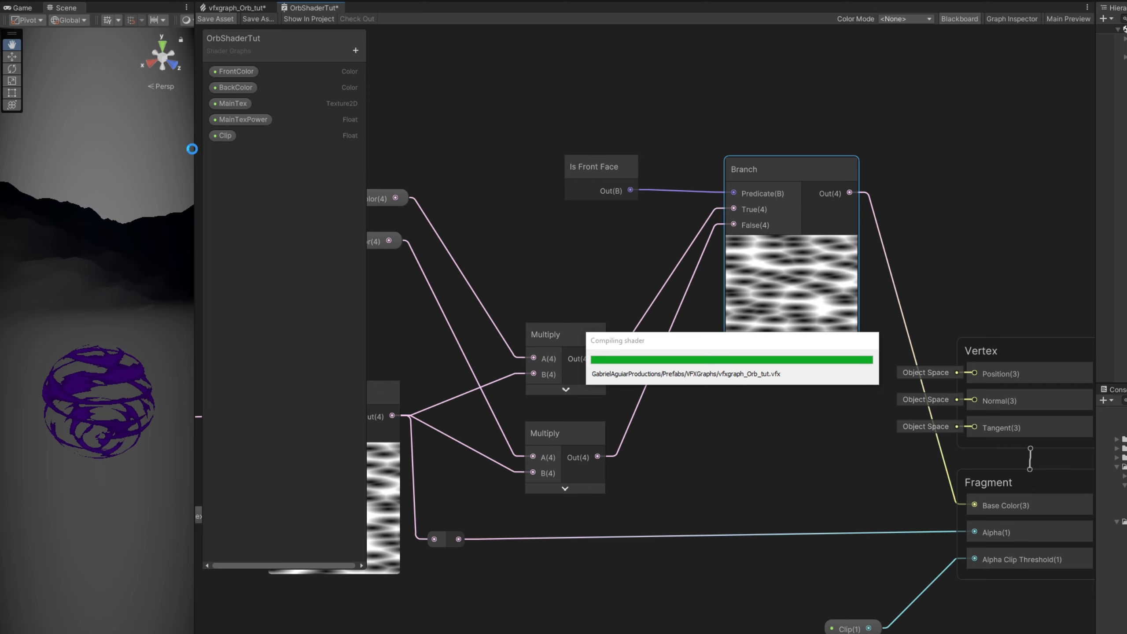
click(232, 8)
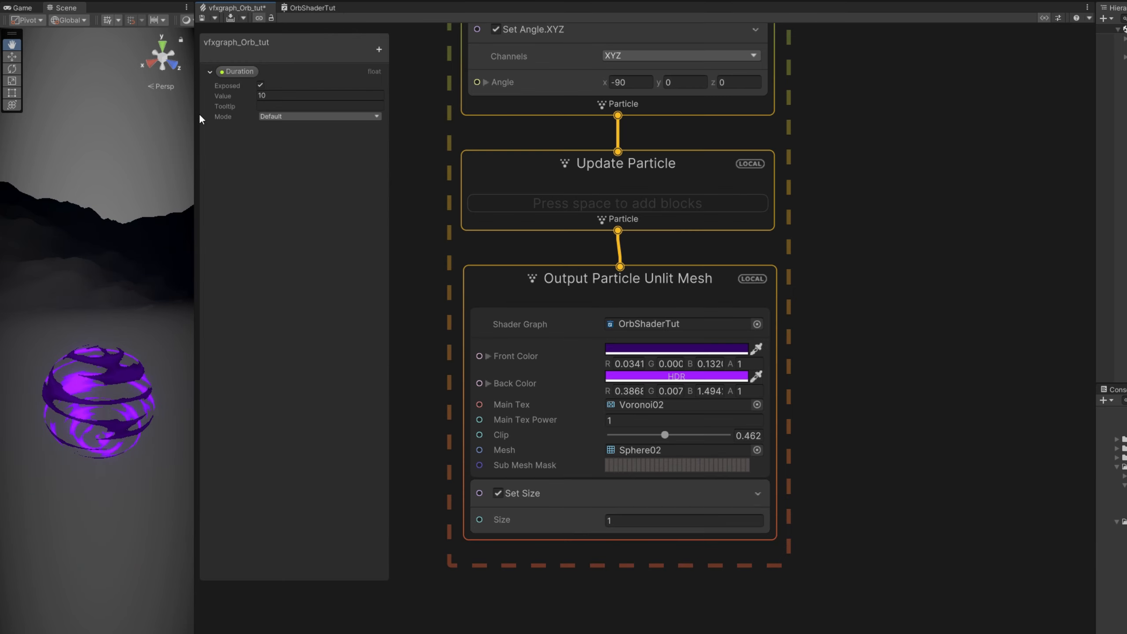
drag(194, 114, 758, 99)
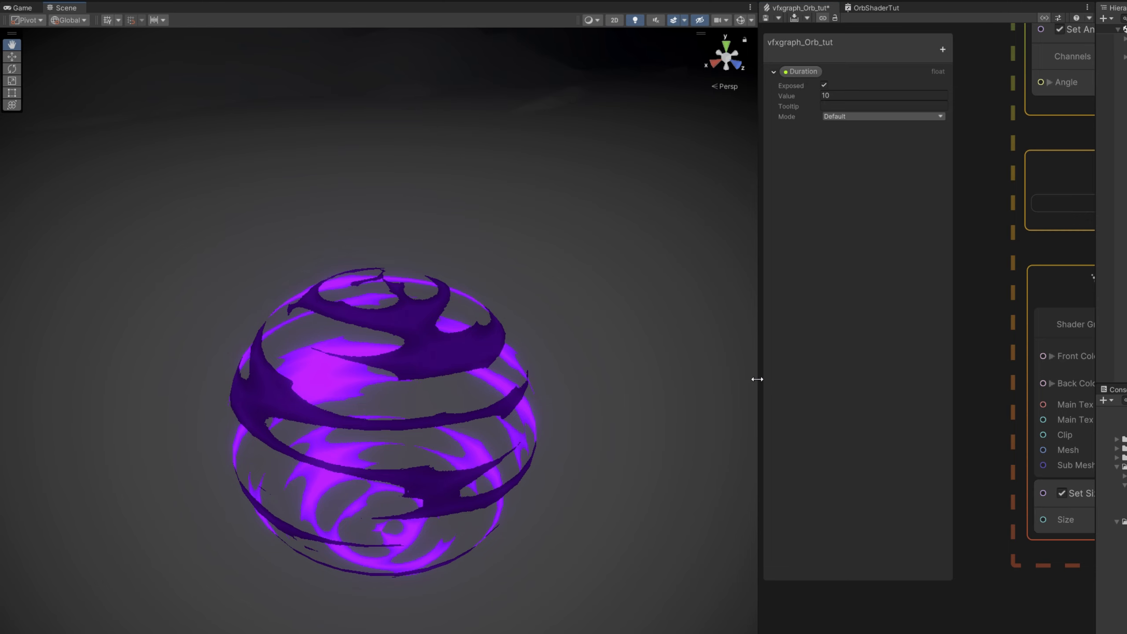
drag(754, 379, 434, 351)
Change the Back Color to a lighter purple with hue 255, saturation 91, value 100 and intensity 1
click(905, 376)
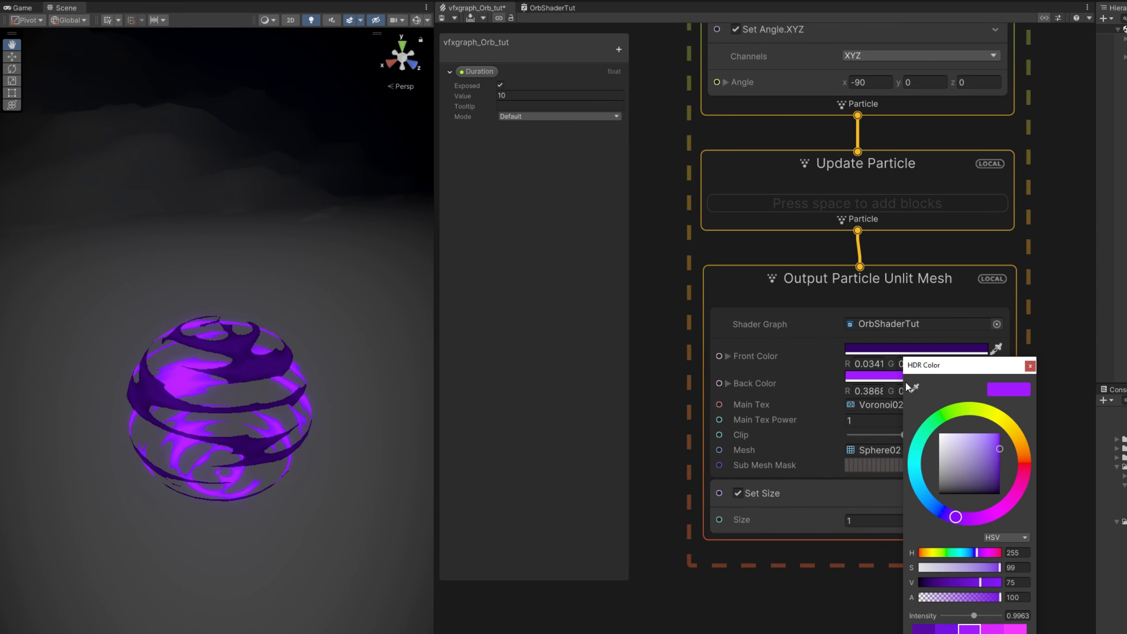
drag(977, 615, 977, 617)
drag(955, 522, 954, 526)
drag(988, 448, 996, 429)
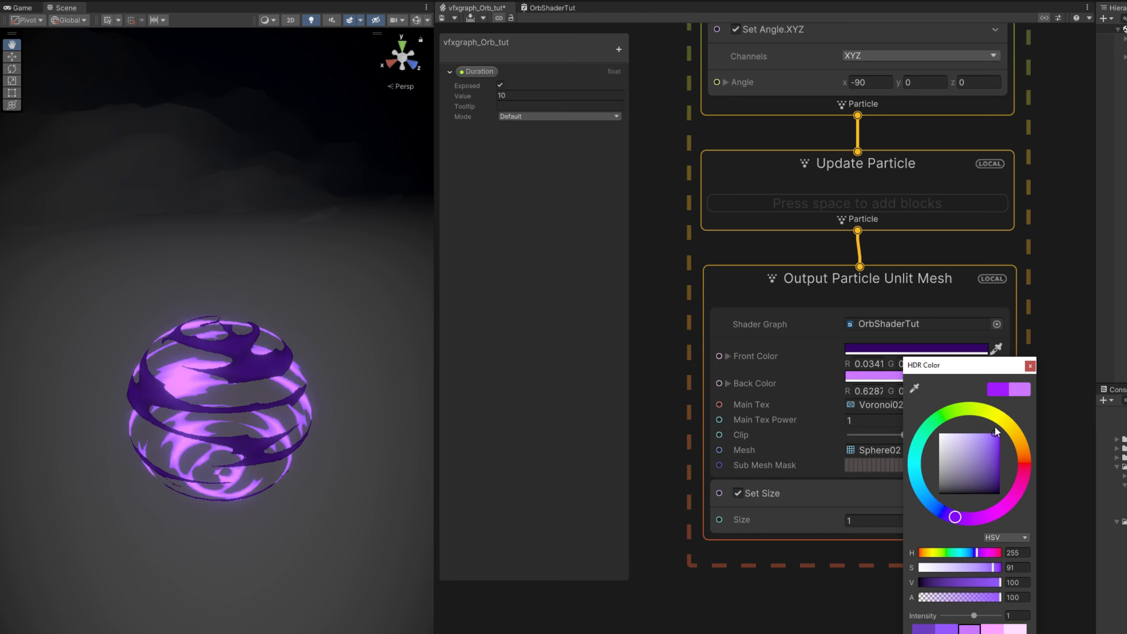
Close the Back Color picker, select the complete orb effect in the hierarchy and inspect it in the scene from different angles
click(718, 623)
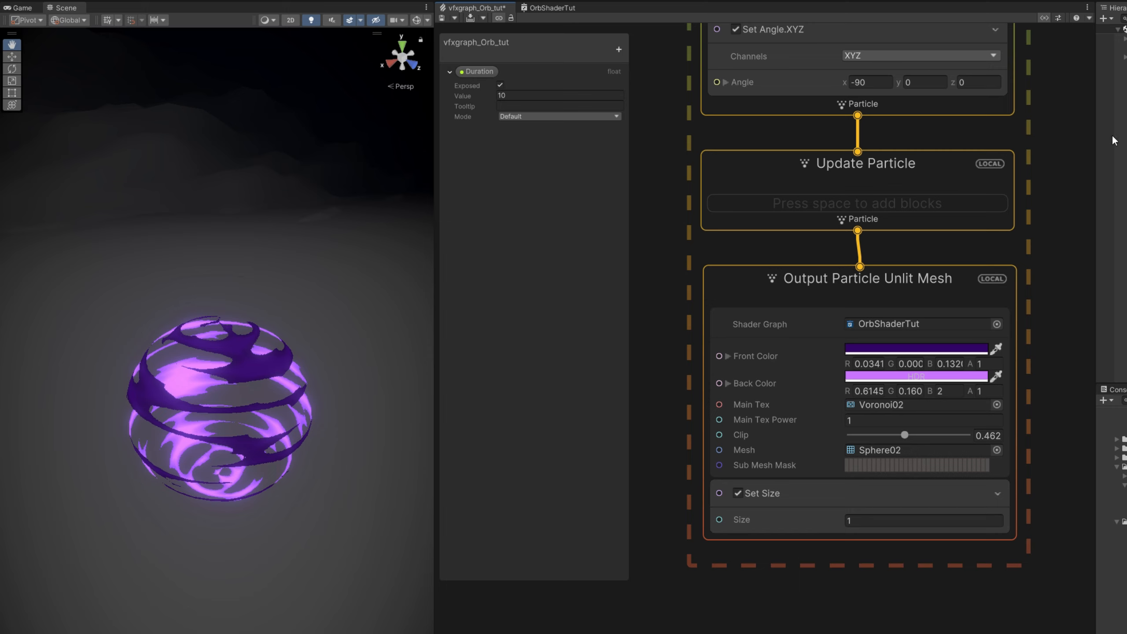
click(1112, 66)
alt+drag(348, 539, 341, 499)
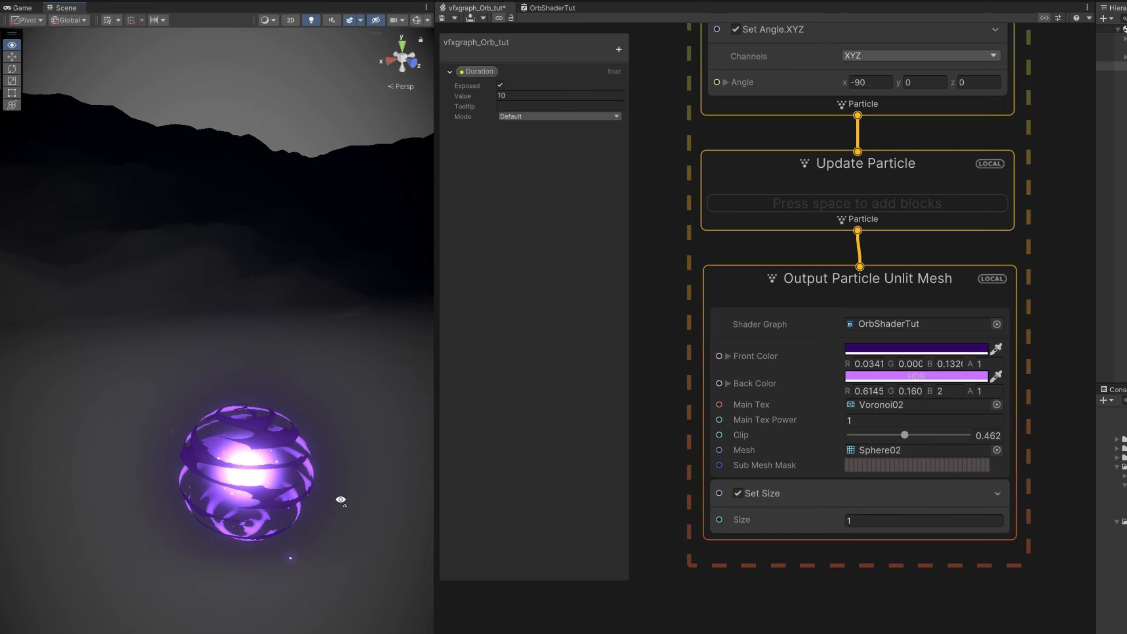
scroll(326, 505, up, 4)
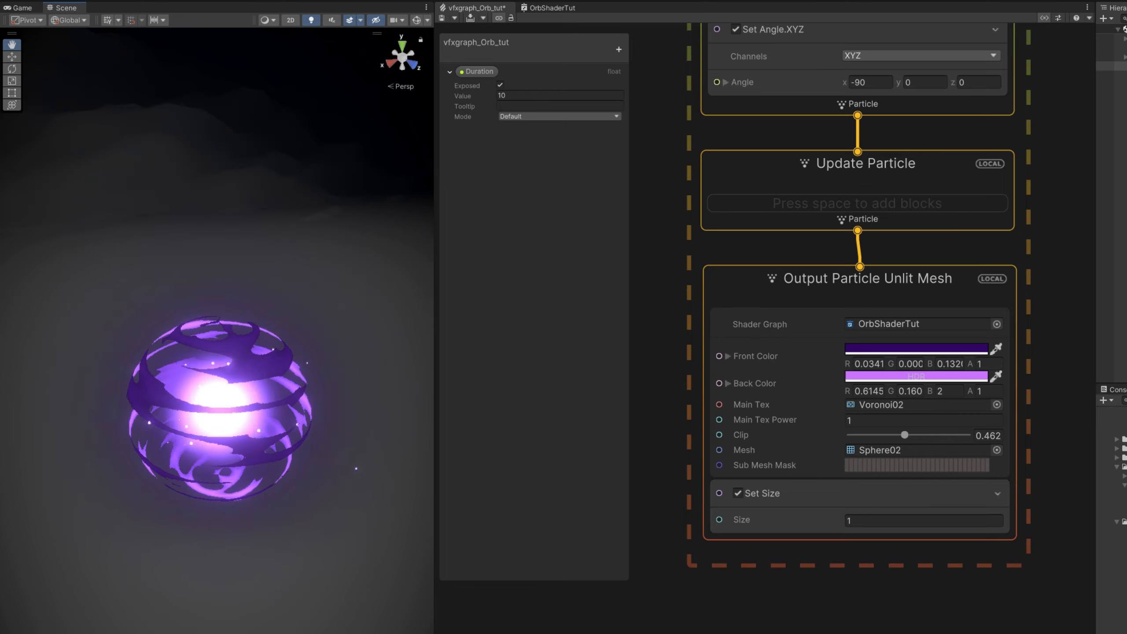
alt+drag(348, 539, 341, 499)
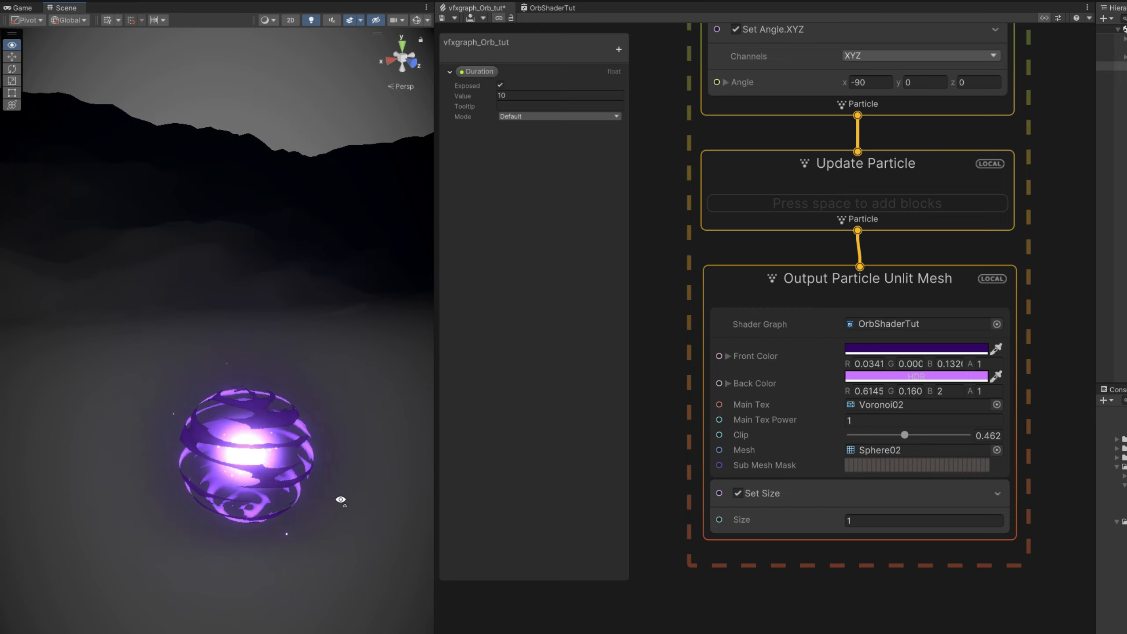
right_drag(341, 499, 328, 506)
key(q)
key(w)
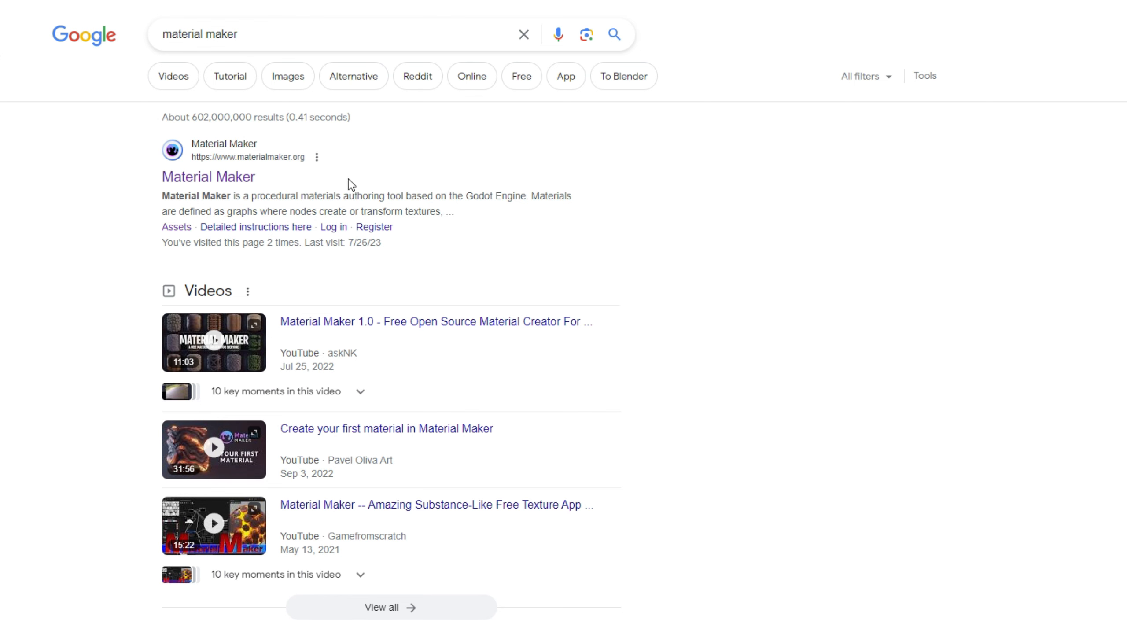
Open the Material Maker website from the search results, browse two pages of its material assets and go to the download page
click(251, 177)
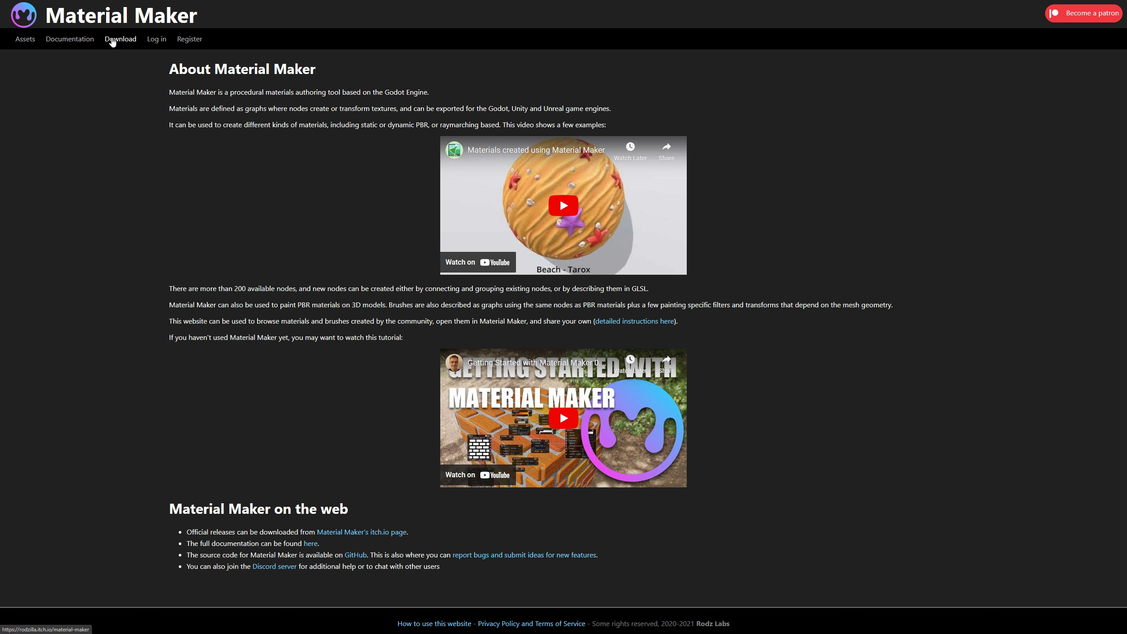
click(25, 40)
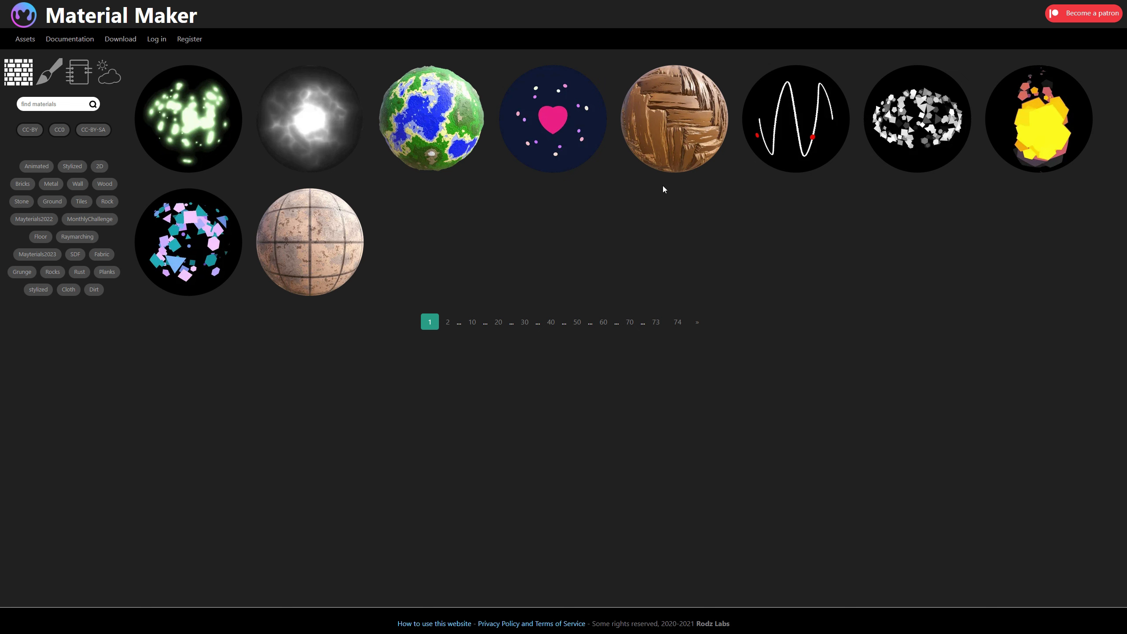
click(447, 323)
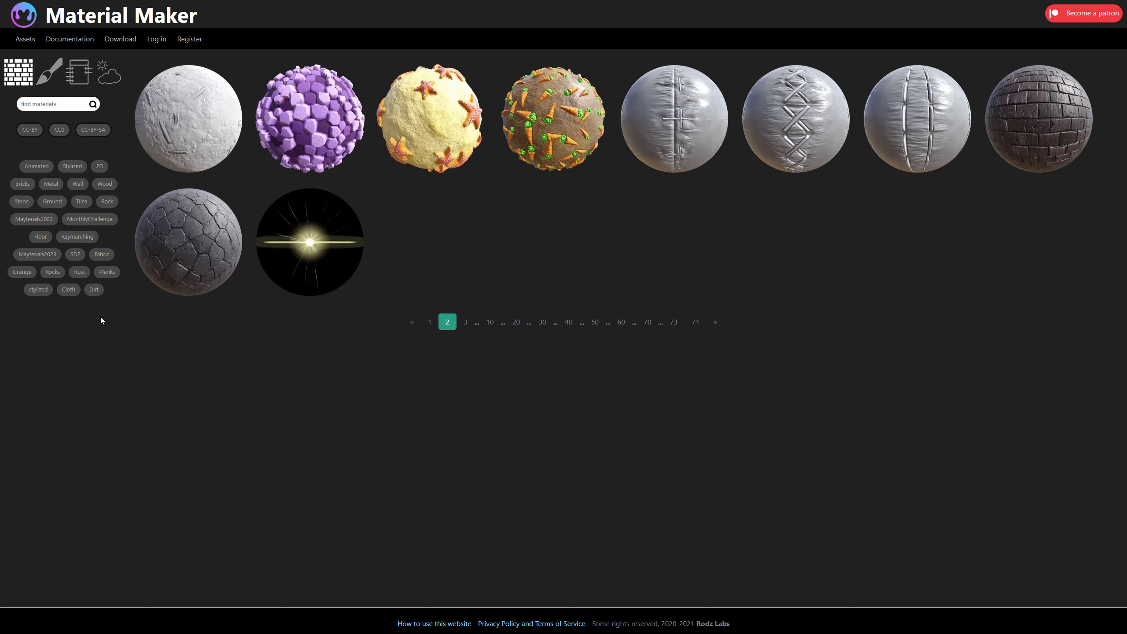
click(118, 39)
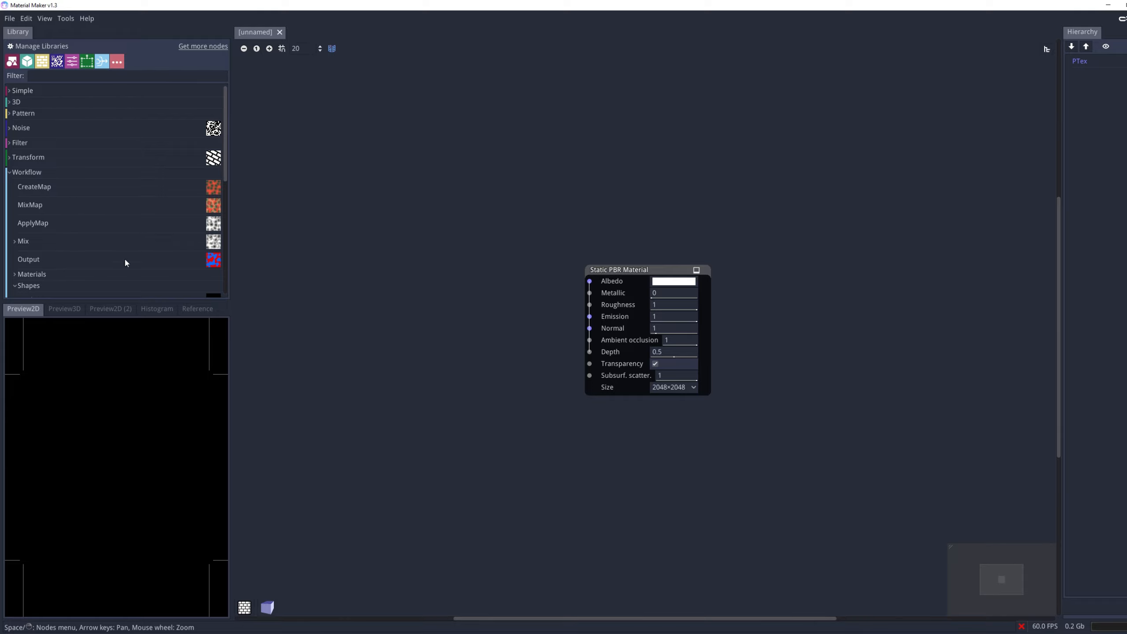
Enlarge Material Maker's node library, collapse the Workflow category and expand Noise to find the Voronoi node
drag(138, 302, 137, 396)
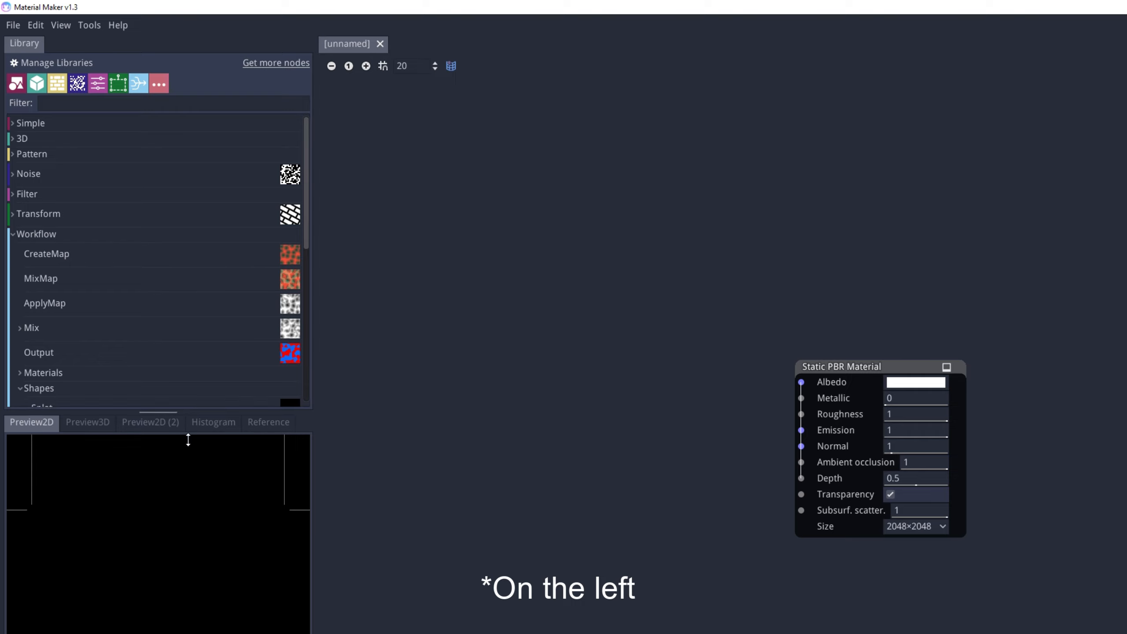
click(13, 234)
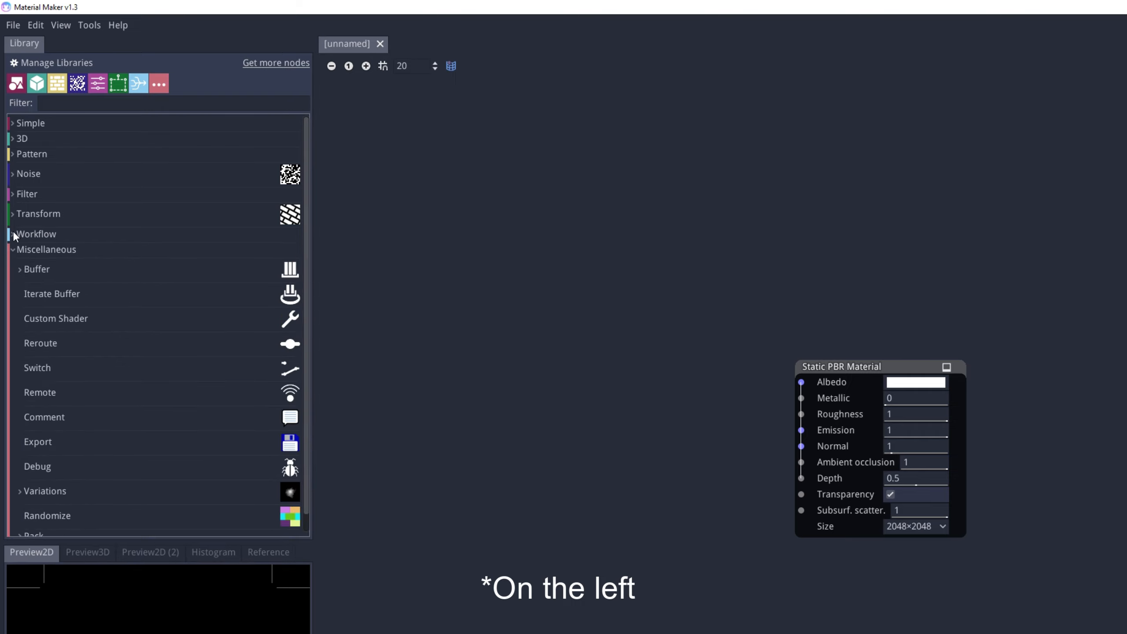
click(15, 250)
click(15, 251)
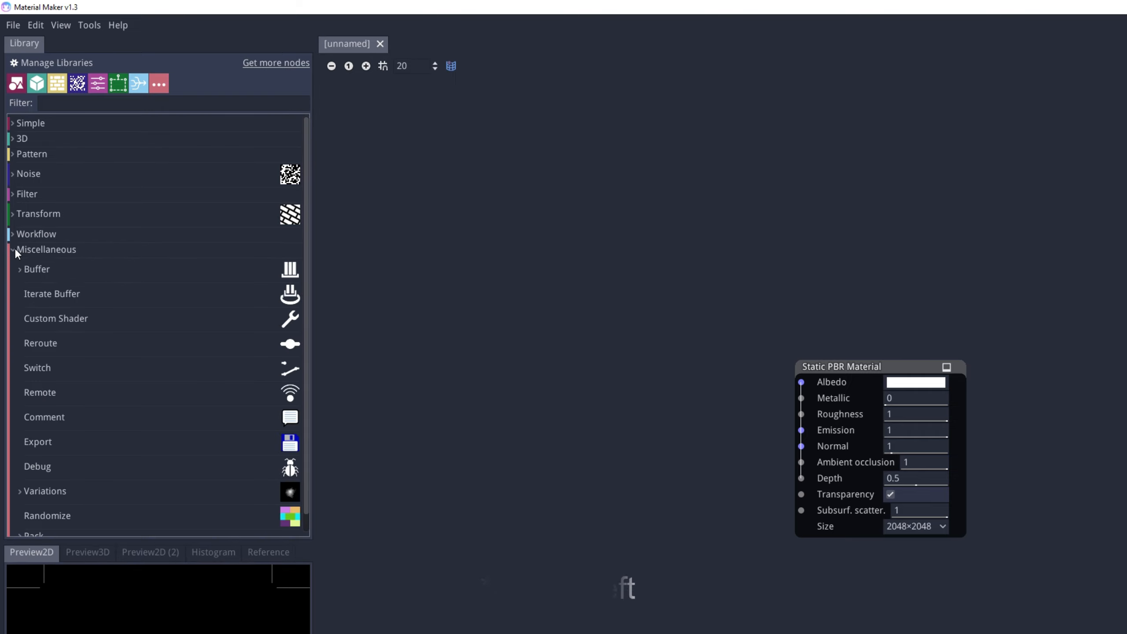
click(24, 174)
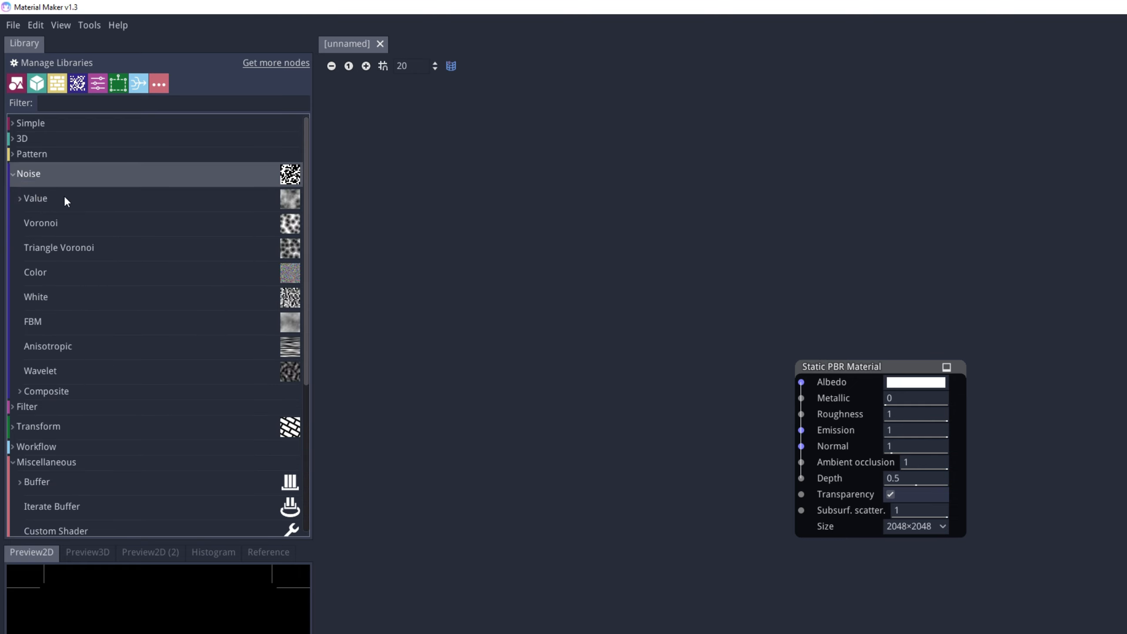
click(75, 231)
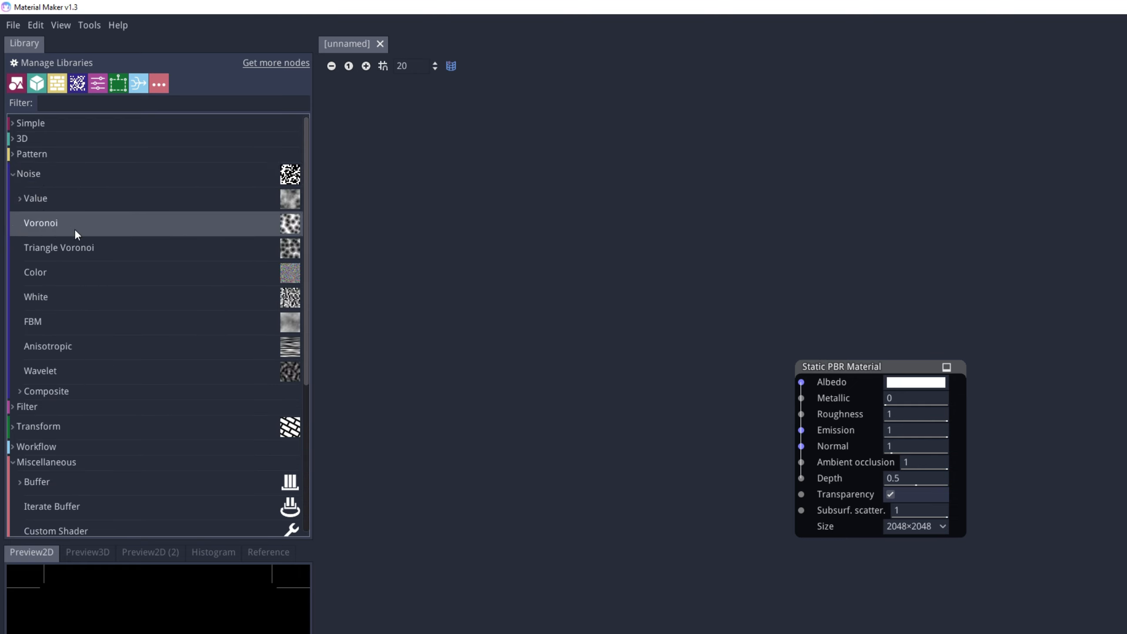
Add a Voronoi node to the graph, connect its Nodes output to the Static PBR Material's Albedo and line it up with the material
right_click(447, 333)
text(voro)
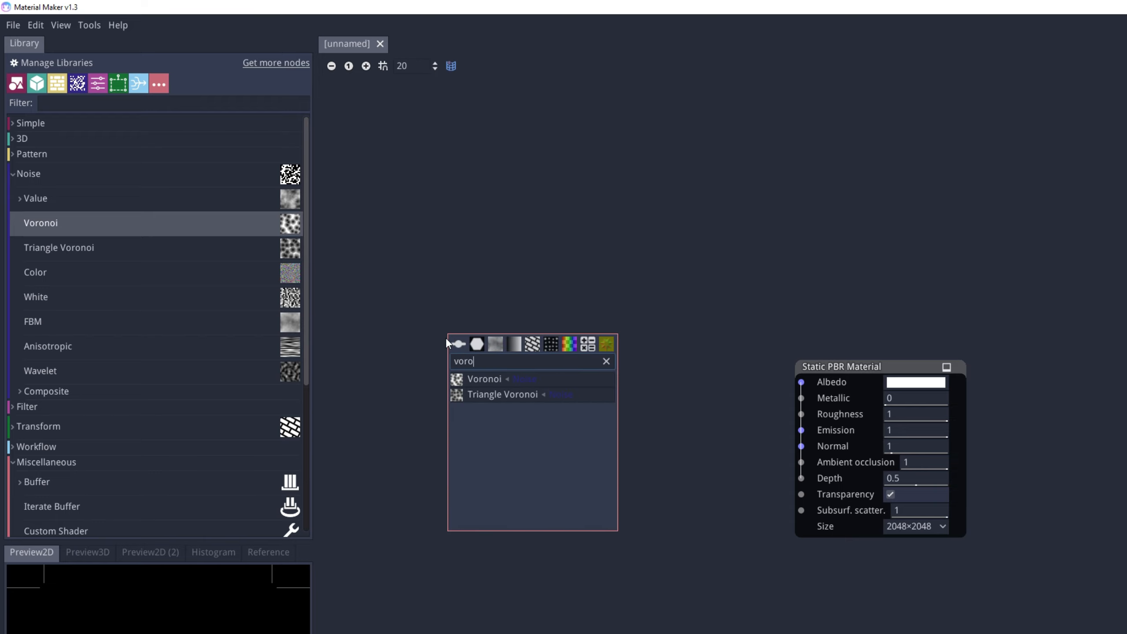
click(476, 380)
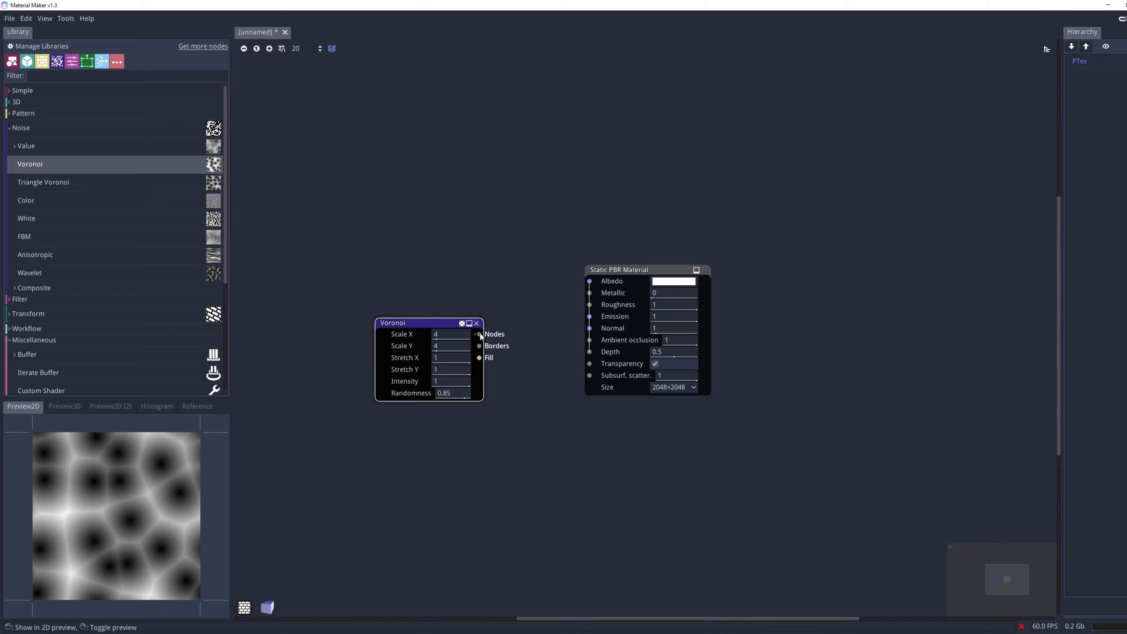
drag(479, 333, 589, 281)
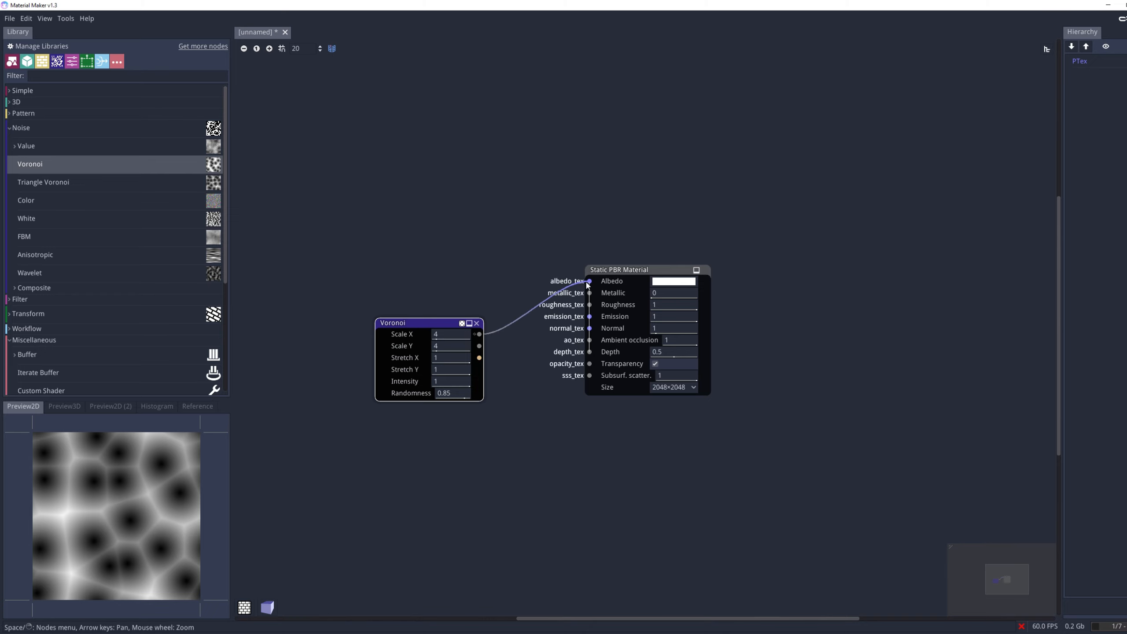
drag(433, 320, 437, 272)
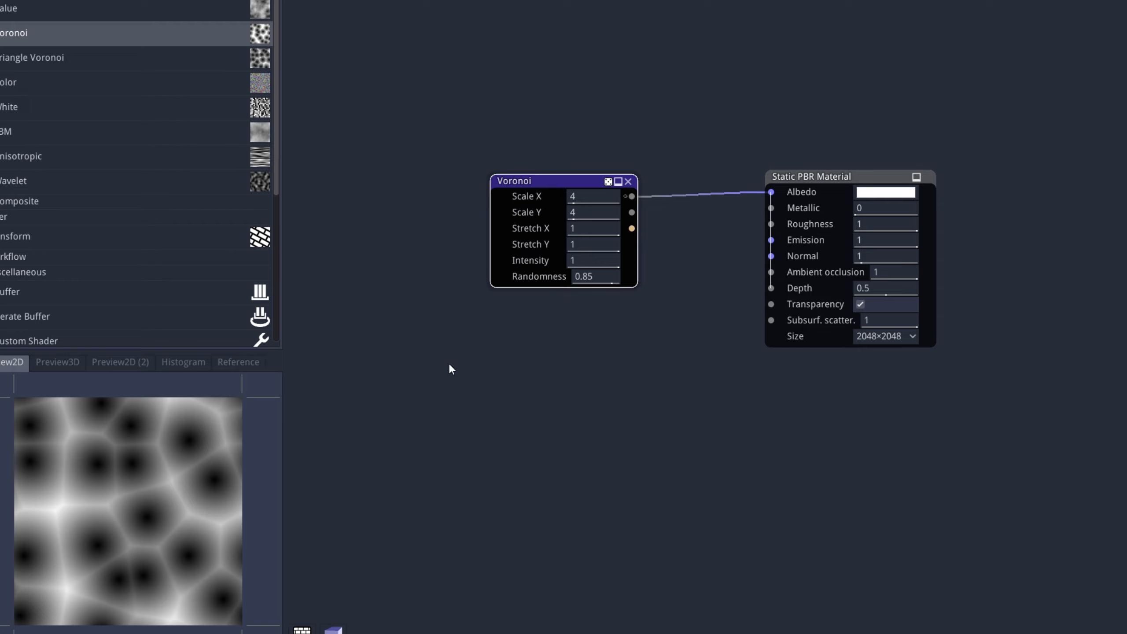
Set the Voronoi node's Scale Y to 16, Intensity to 1.42 and Randomness to 0.94
click(589, 213)
text(16)
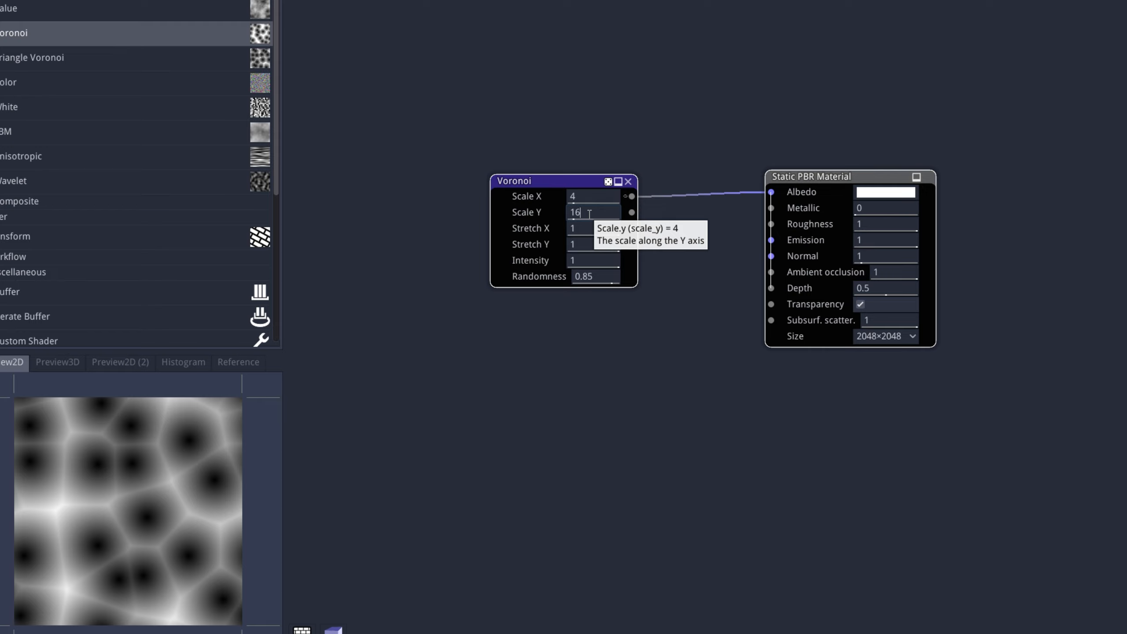
key(Return)
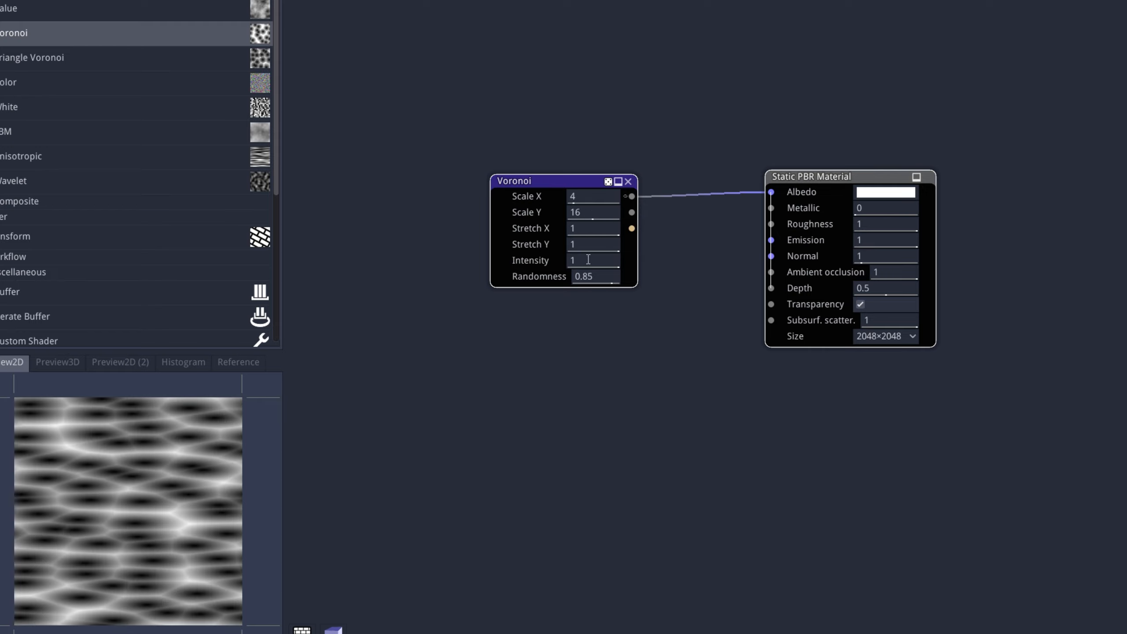
drag(588, 259, 593, 260)
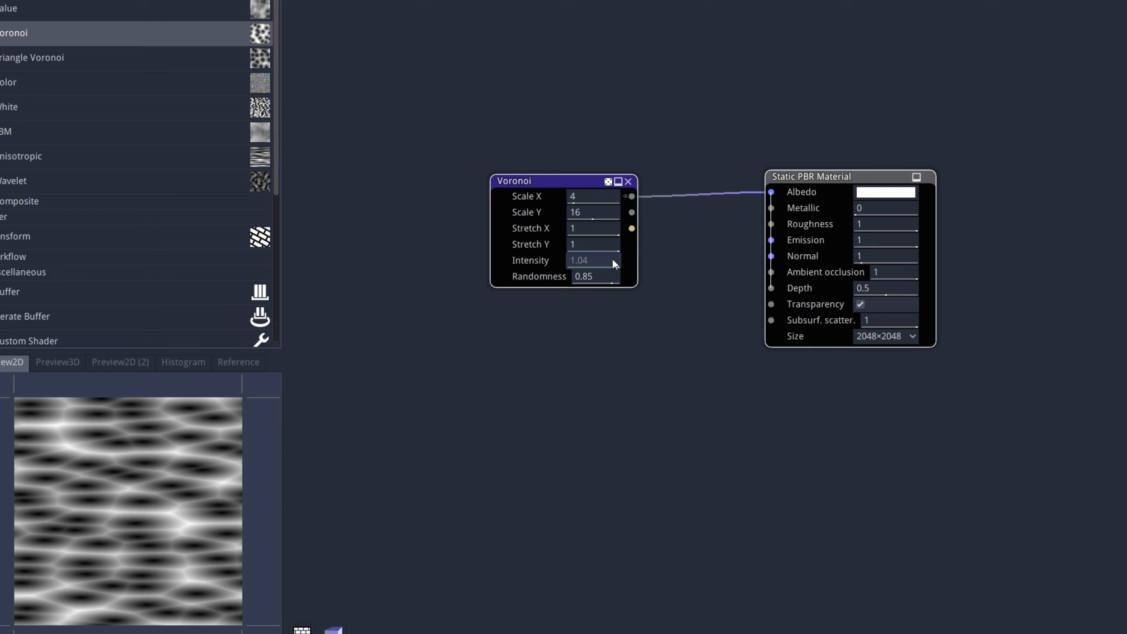
drag(613, 261, 668, 271)
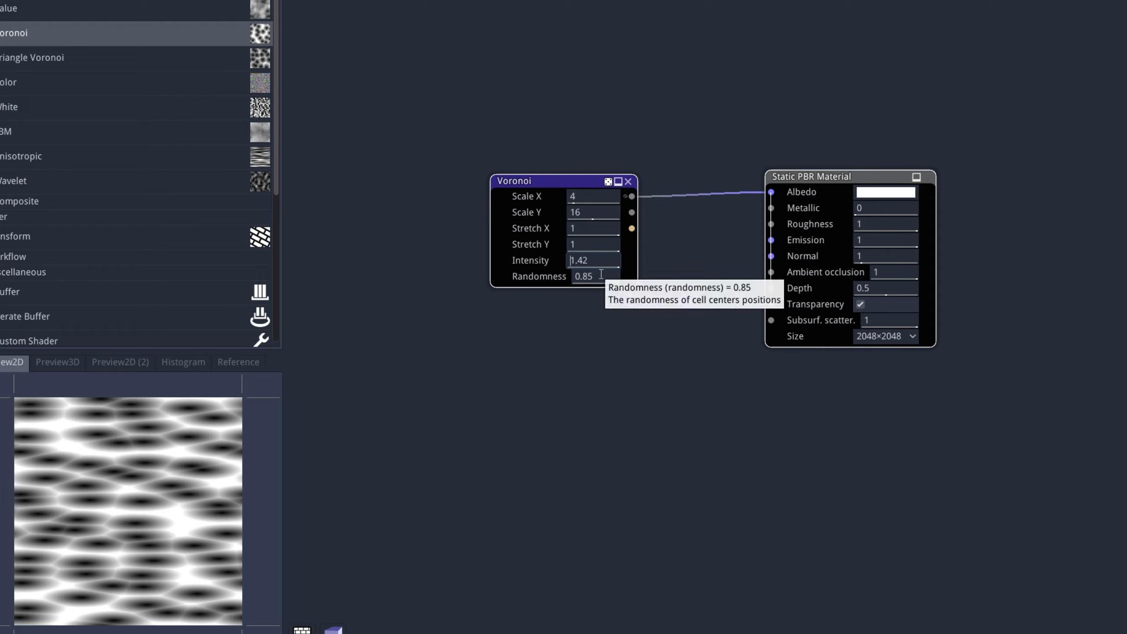
drag(595, 276, 639, 292)
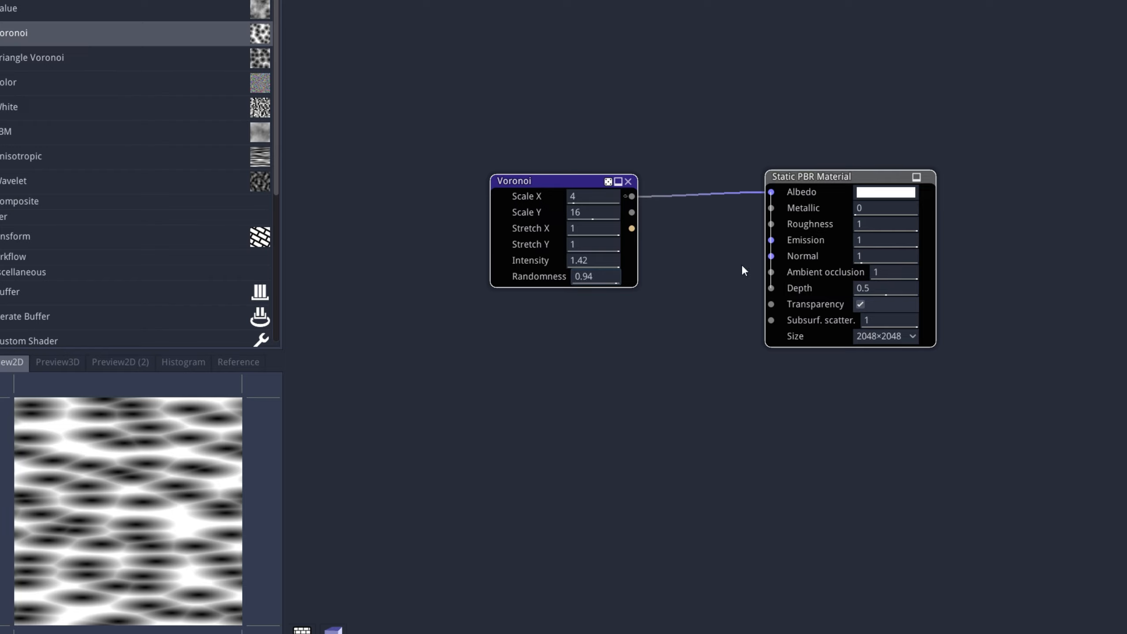
Review the Static PBR Material's texture sizes, keep 2048×2048, and bring up the material export targets
click(912, 336)
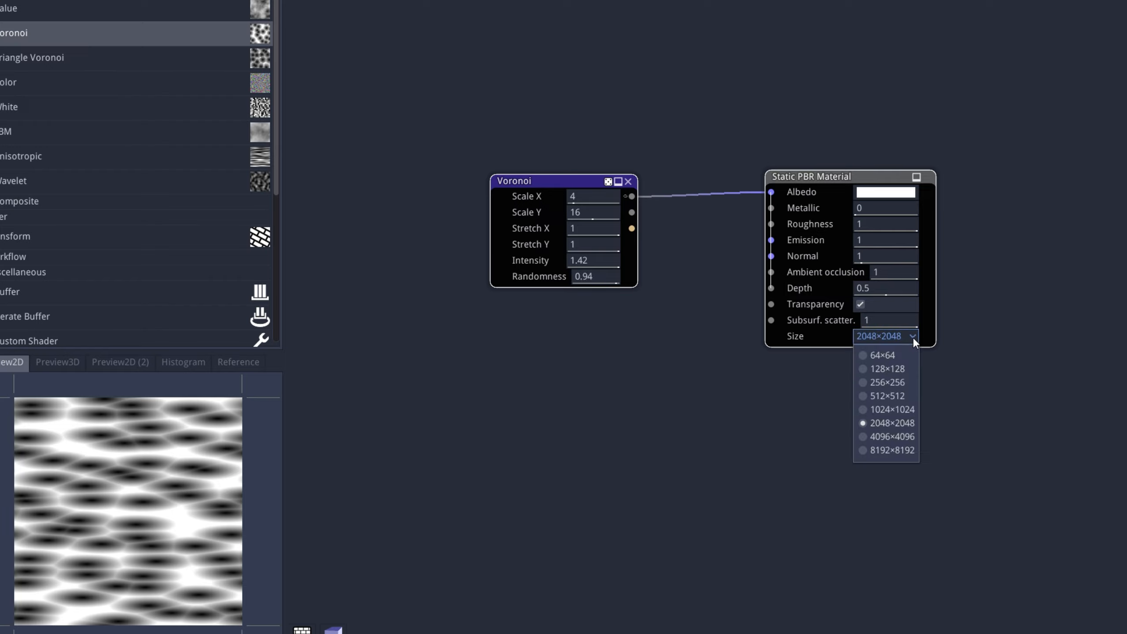
click(912, 336)
click(18, 21)
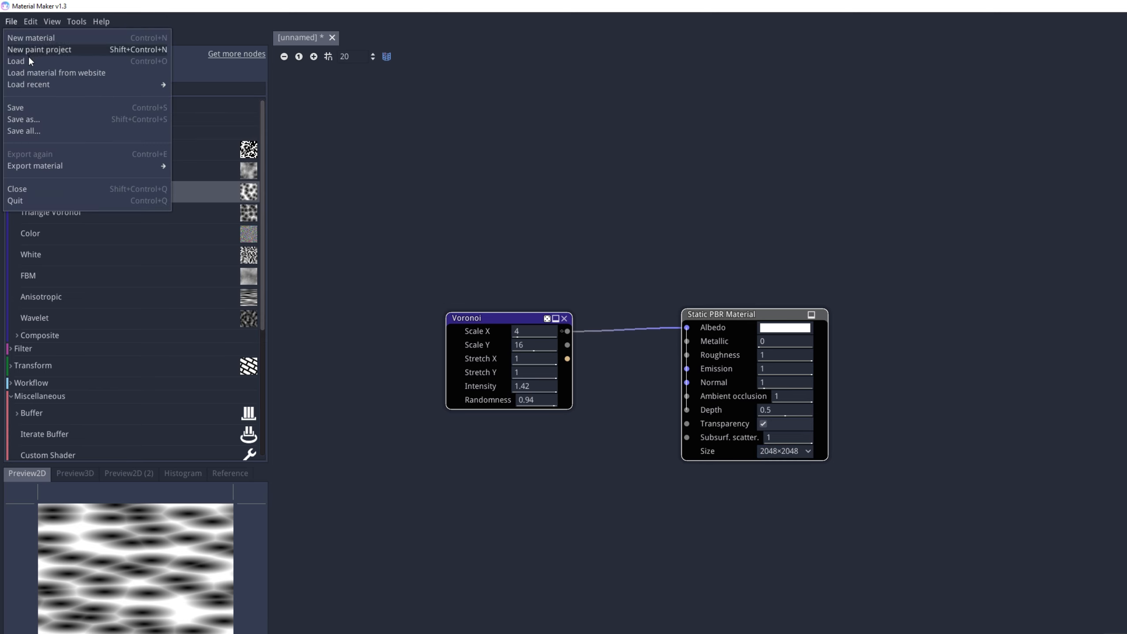
mouse_move(26, 167)
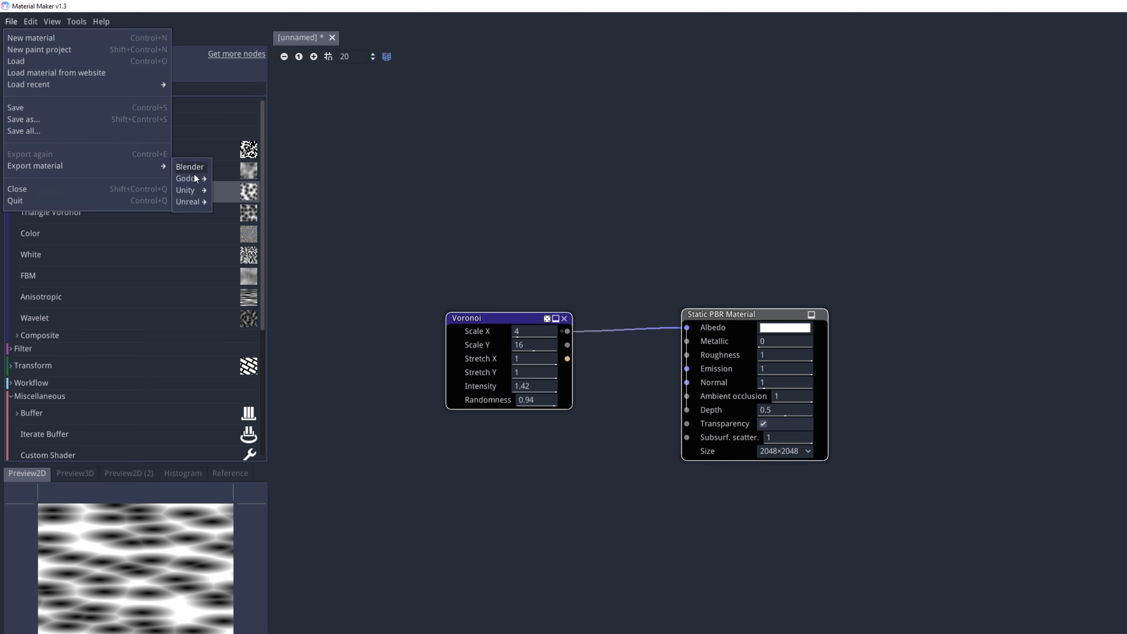